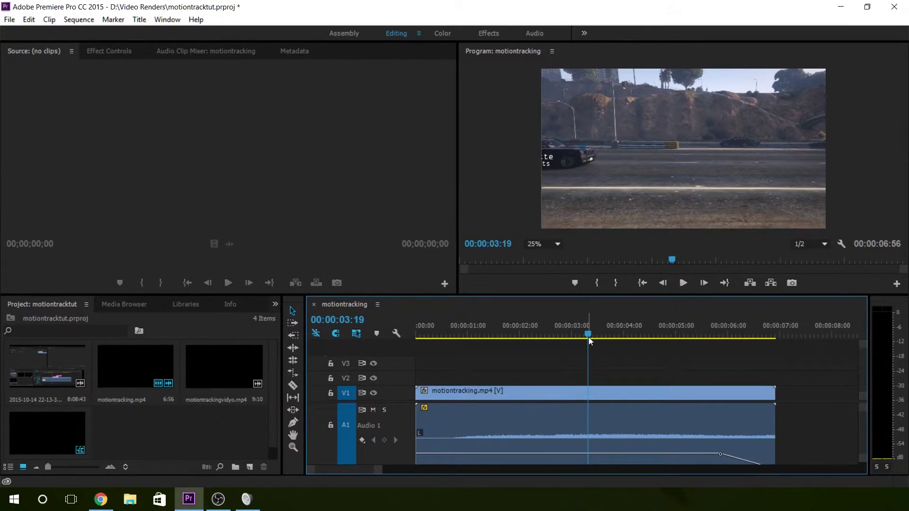
# - Preview the driving footage, then scrub the playhead back to 00:00:01:35
pyautogui.click(682, 285)
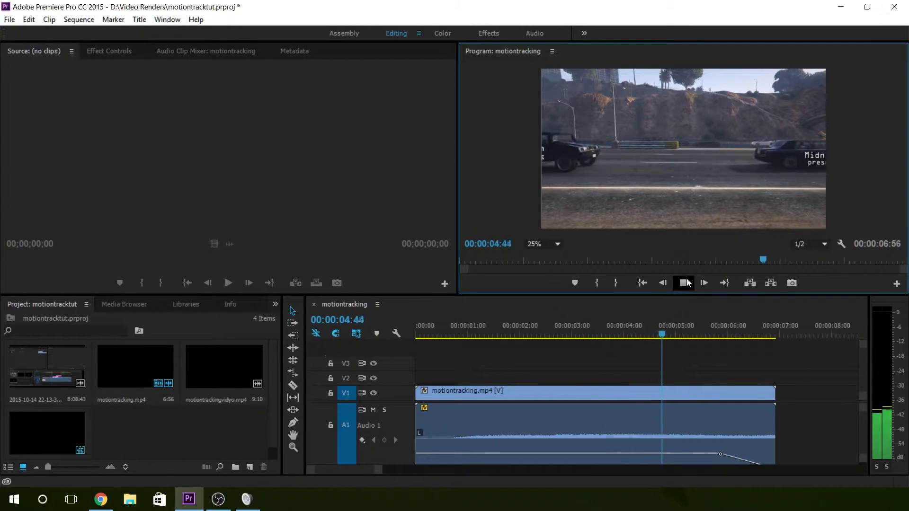
pyautogui.click(687, 283)
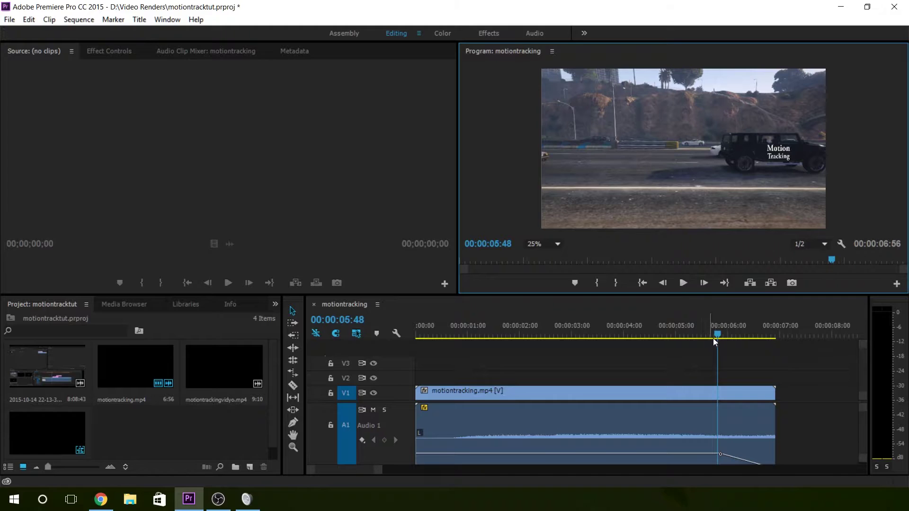
pyautogui.click(717, 334)
pyautogui.moveTo(716, 334); pyautogui.dragTo(498, 334)
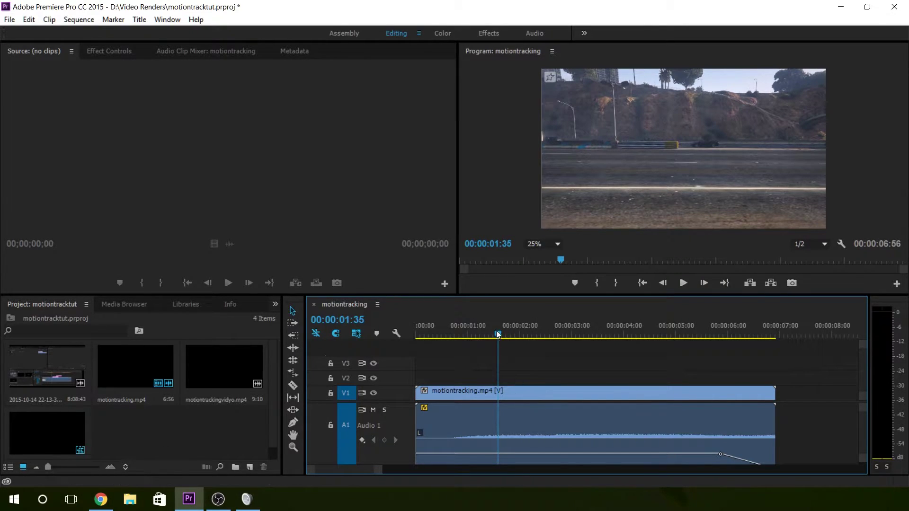
# - Scrub the playhead forward to 00:00:06:20 while checking the Project panel's new-item options
pyautogui.click(158, 425)
pyautogui.rightClick(158, 425)
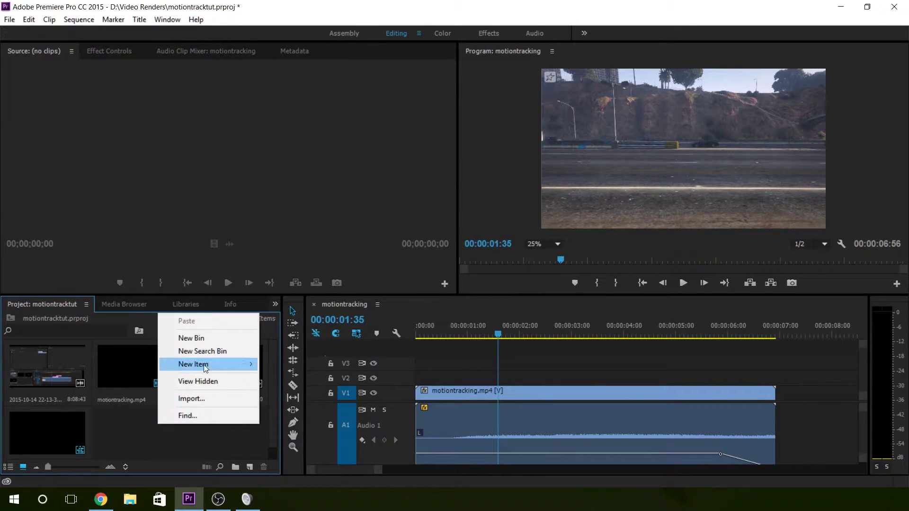
pyautogui.moveTo(499, 335); pyautogui.dragTo(746, 354)
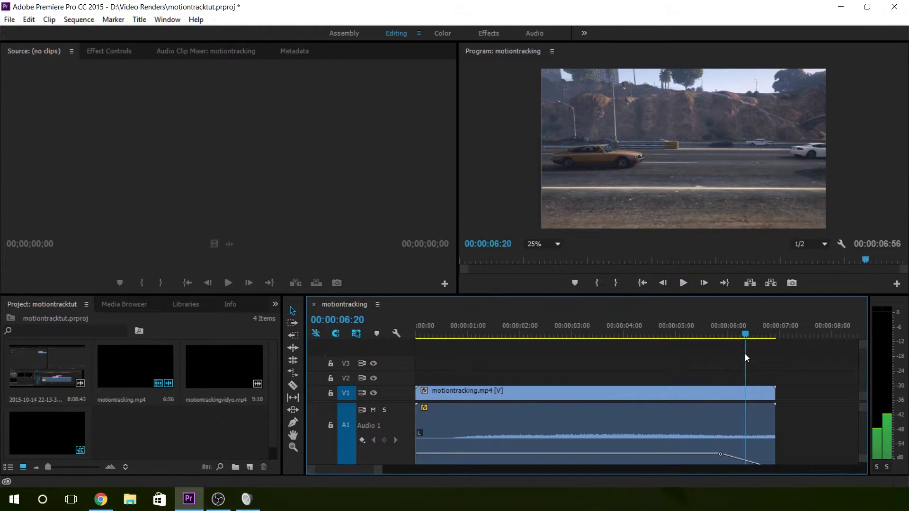
pyautogui.click(129, 439)
pyautogui.rightClick(130, 438)
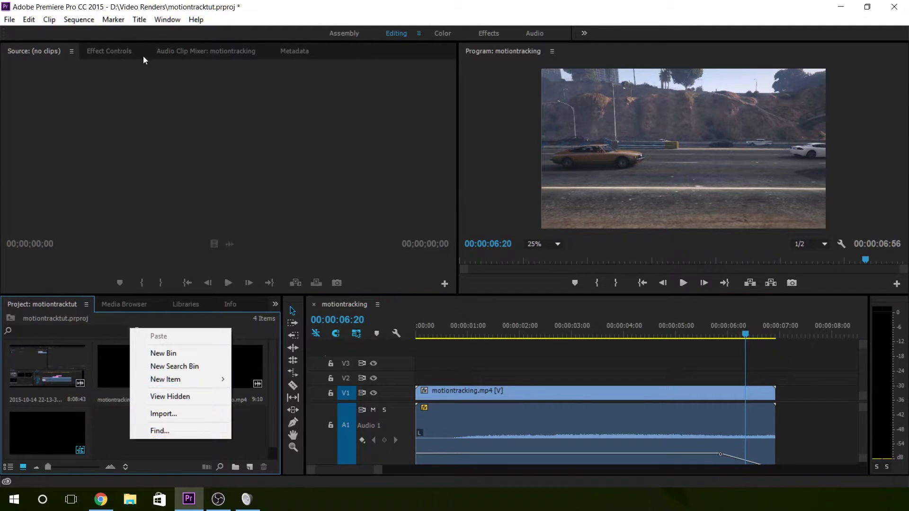
pyautogui.click(142, 21)
# - Create a Default Still title at 1920×1080 named Title 01 and accept its settings
pyautogui.click(140, 20)
pyautogui.moveTo(167, 53)
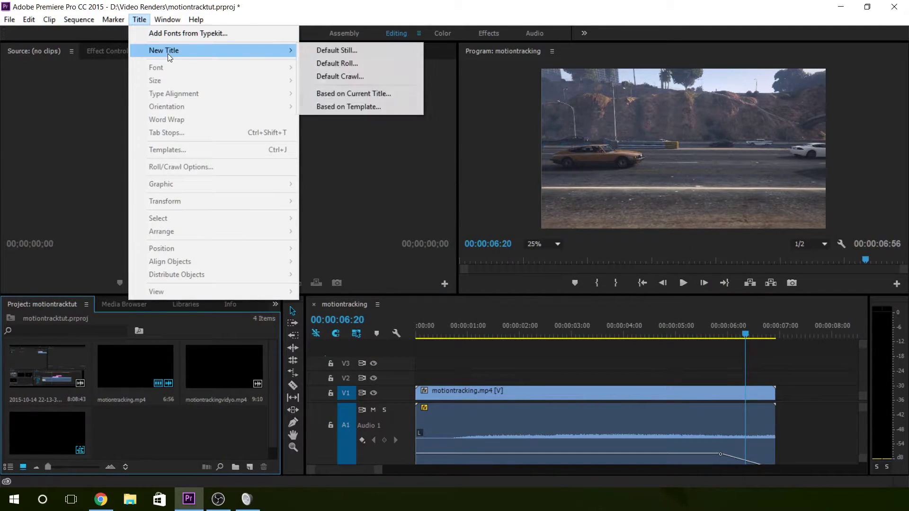
pyautogui.click(359, 55)
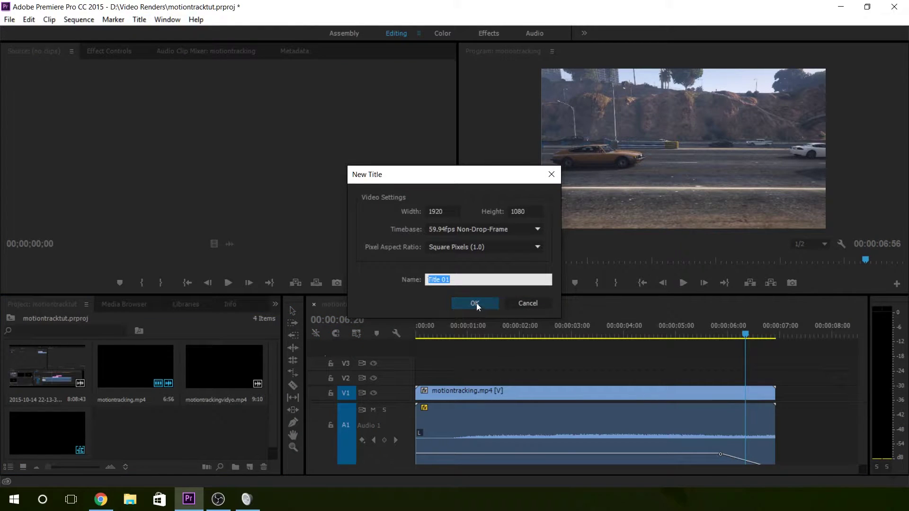
pyautogui.click(477, 301)
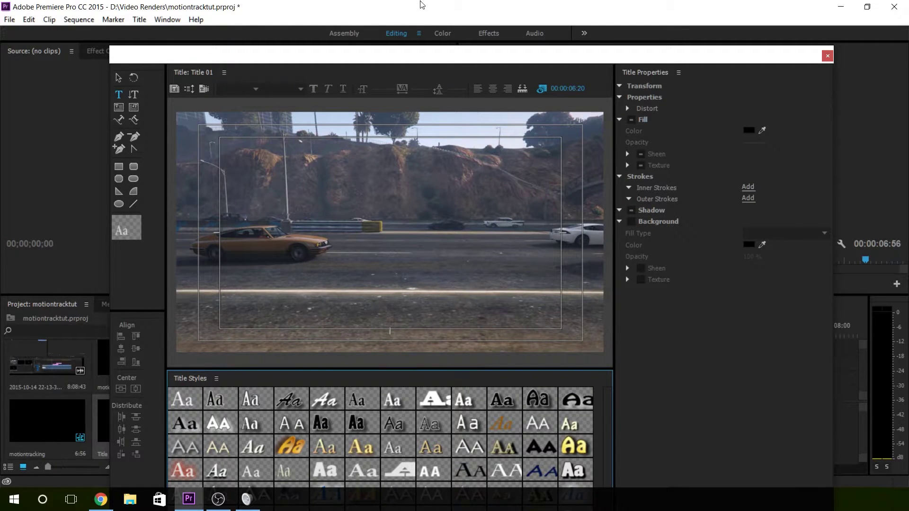
# - Type 'click here' over the road in white Brush Script 75 style, then close the Titler
pyautogui.moveTo(433, 61); pyautogui.dragTo(388, 23)
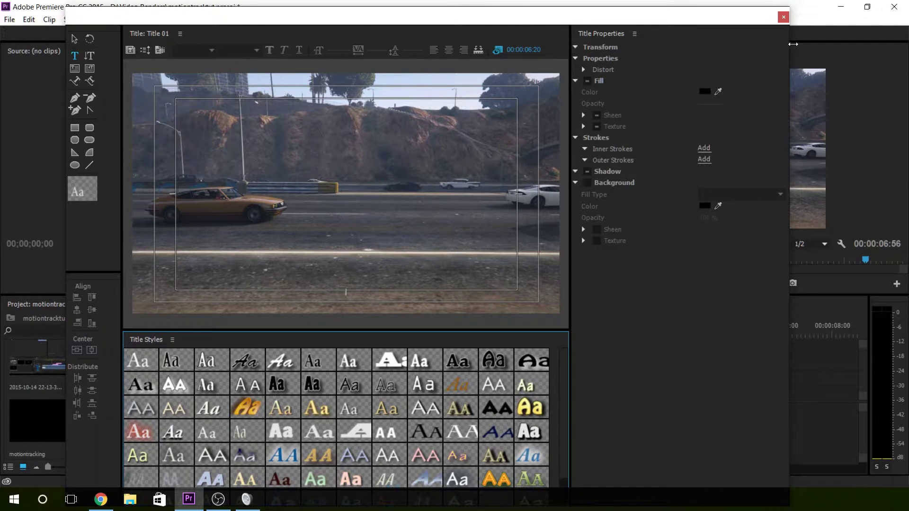
pyautogui.click(277, 367)
pyautogui.click(311, 206)
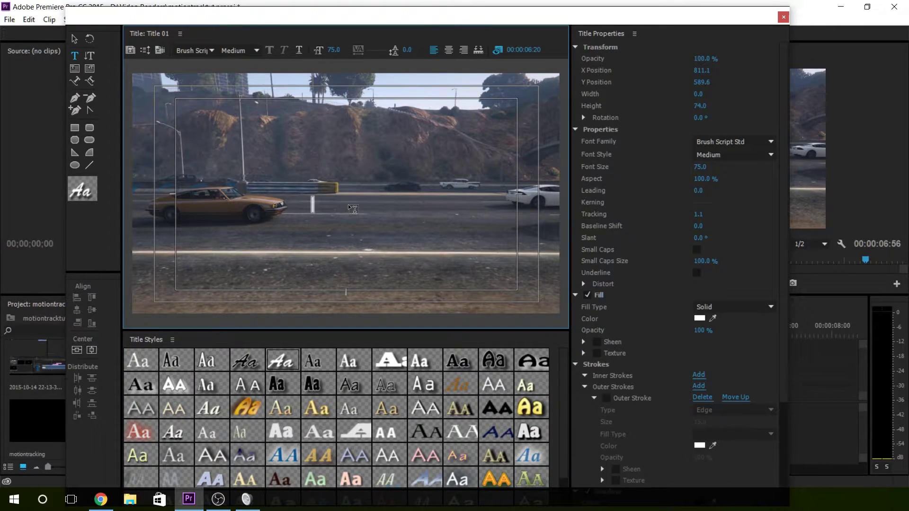
pyautogui.write('dick here')
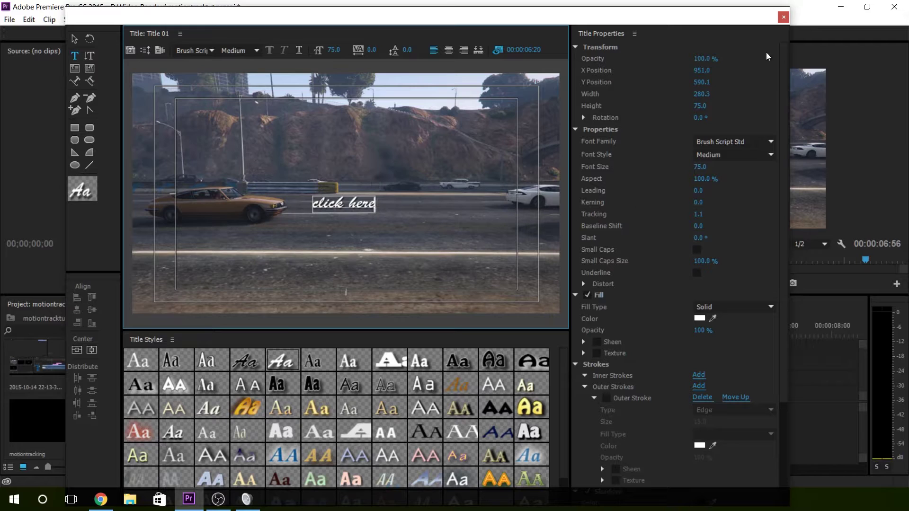
pyautogui.click(783, 17)
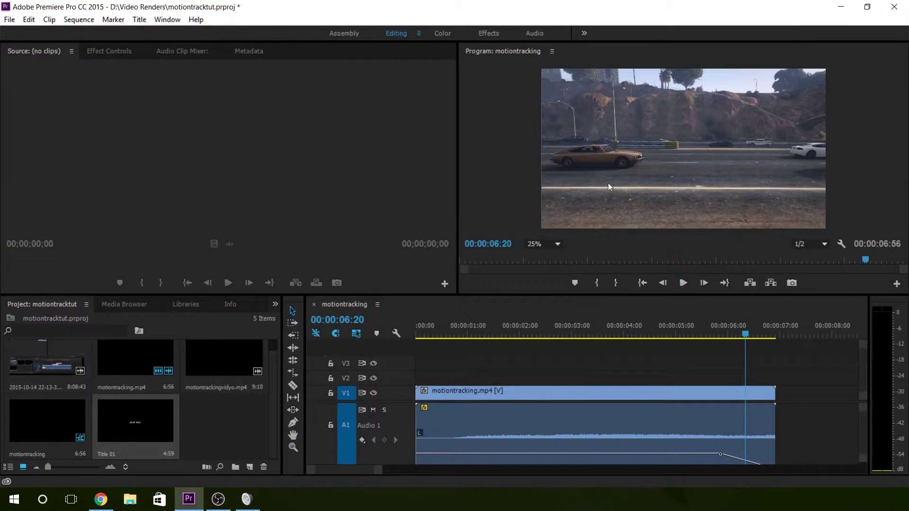
# - Drop Title 01 onto track V2 at the playhead, shifted to start near 00:00:06:00
pyautogui.moveTo(130, 423); pyautogui.dragTo(742, 382)
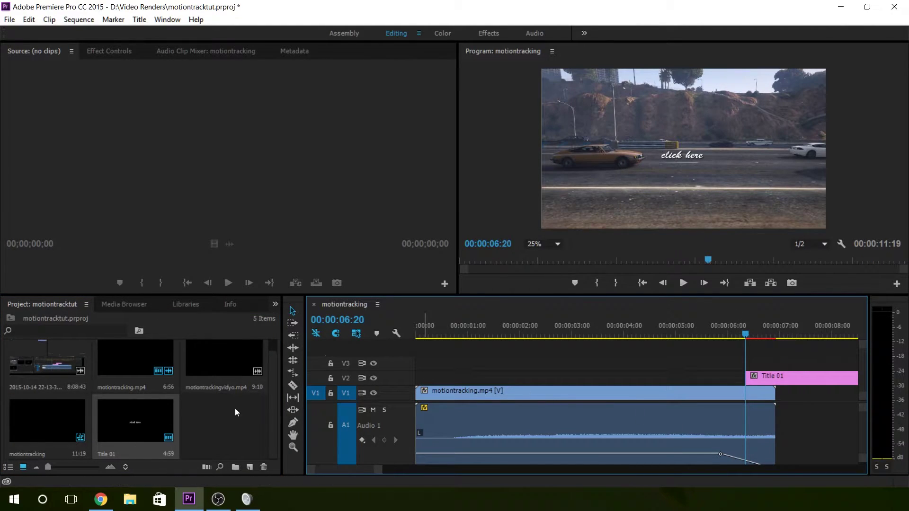
pyautogui.hscroll(5, 368, 470)
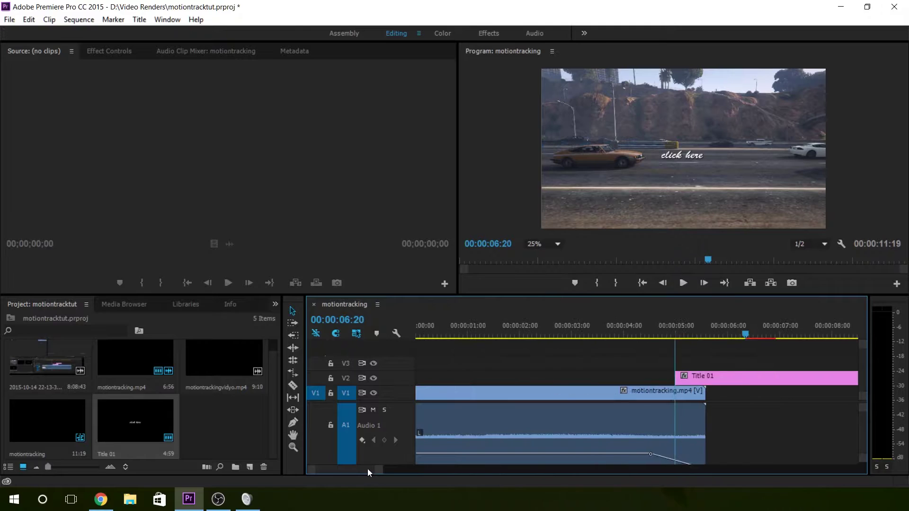
pyautogui.hscroll(-2, 370, 467)
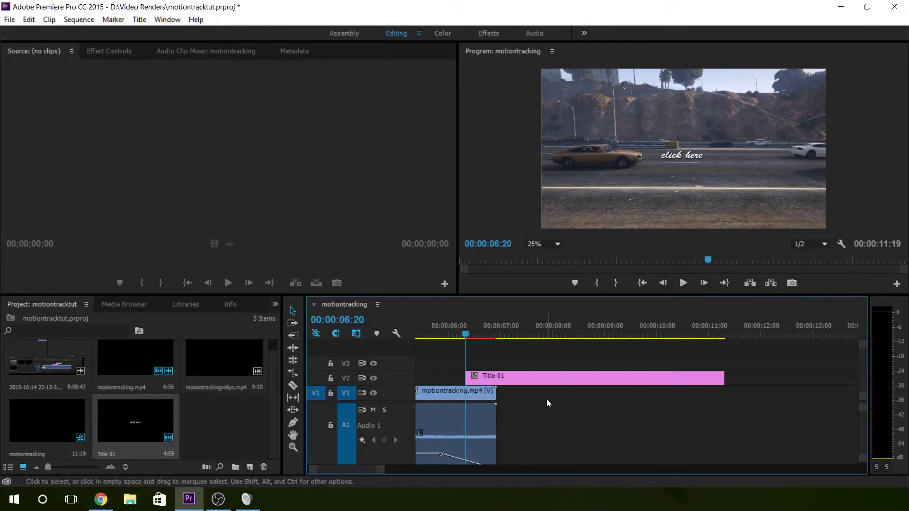
pyautogui.moveTo(570, 380); pyautogui.dragTo(556, 383)
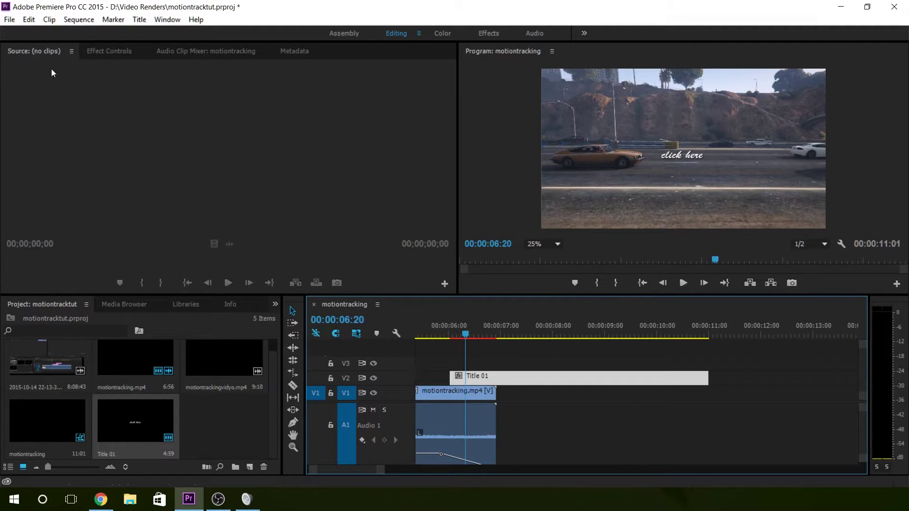
pyautogui.click(109, 52)
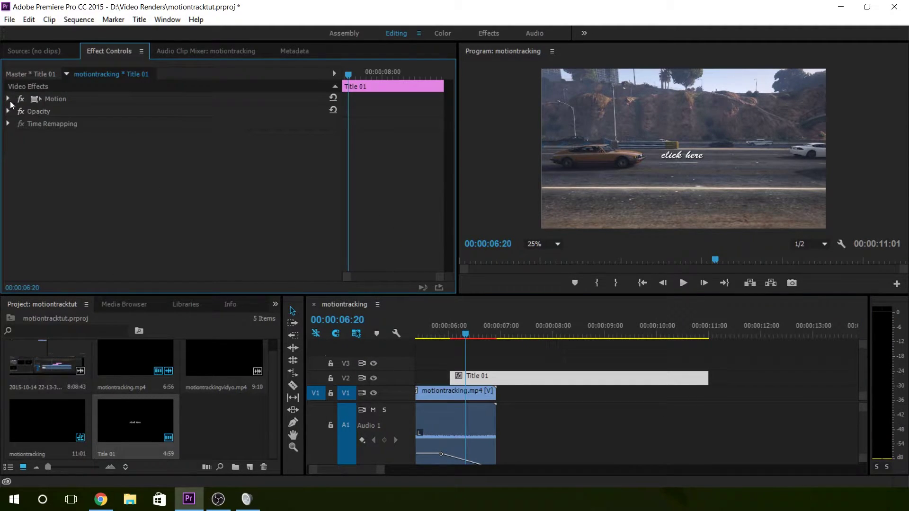
# - Set Title 01's Motion Anchor Point to 965, 591 at 100% view, then return to 25%
pyautogui.click(82, 99)
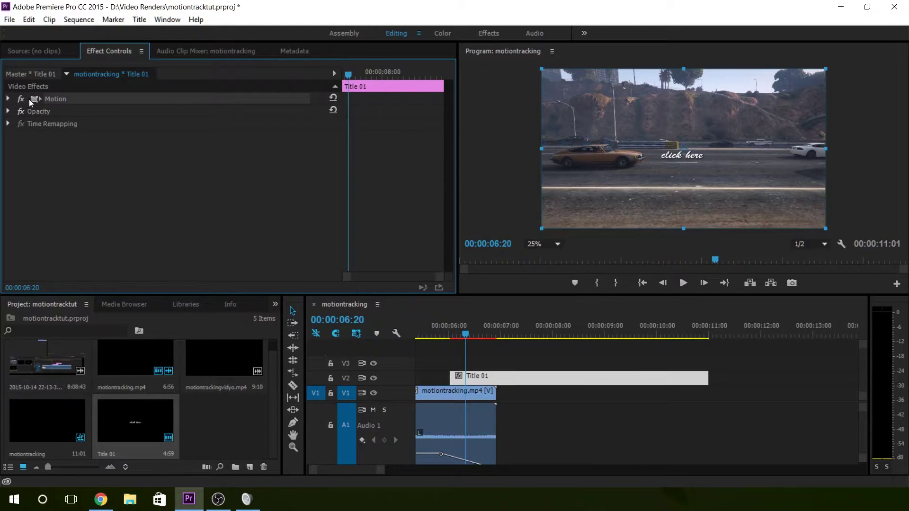
pyautogui.click(8, 99)
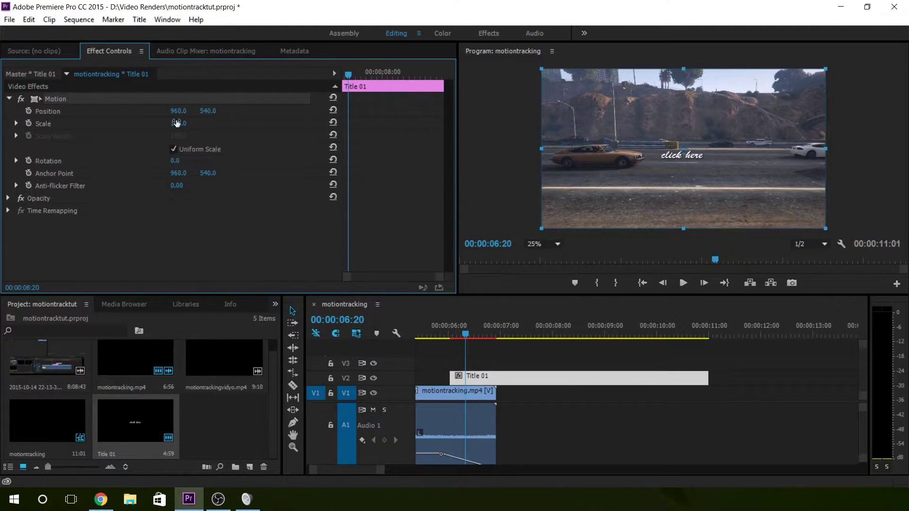
pyautogui.click(549, 244)
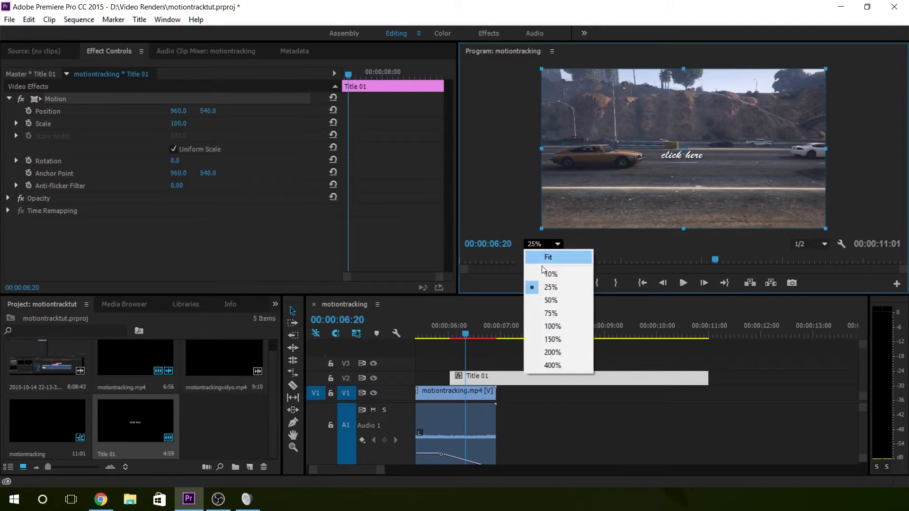
pyautogui.click(551, 325)
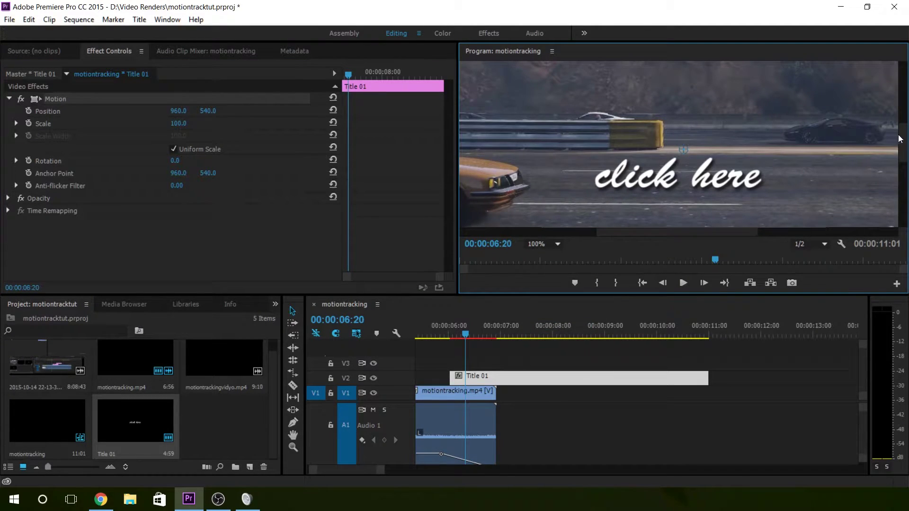
pyautogui.scroll(-2, 904, 149)
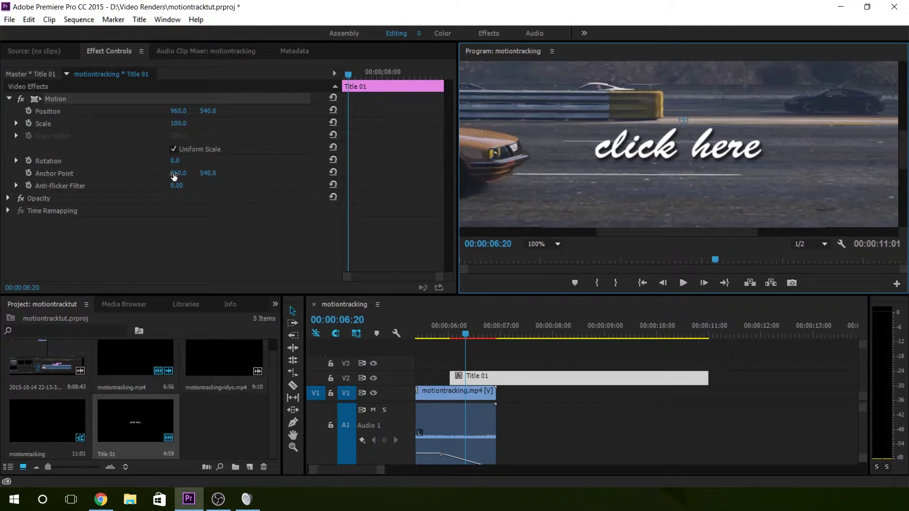
pyautogui.moveTo(174, 177); pyautogui.dragTo(227, 174)
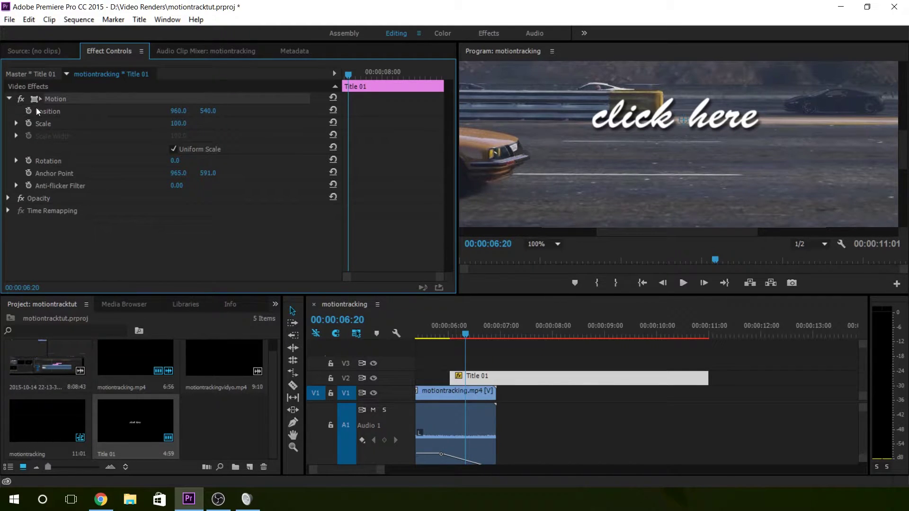
pyautogui.click(562, 245)
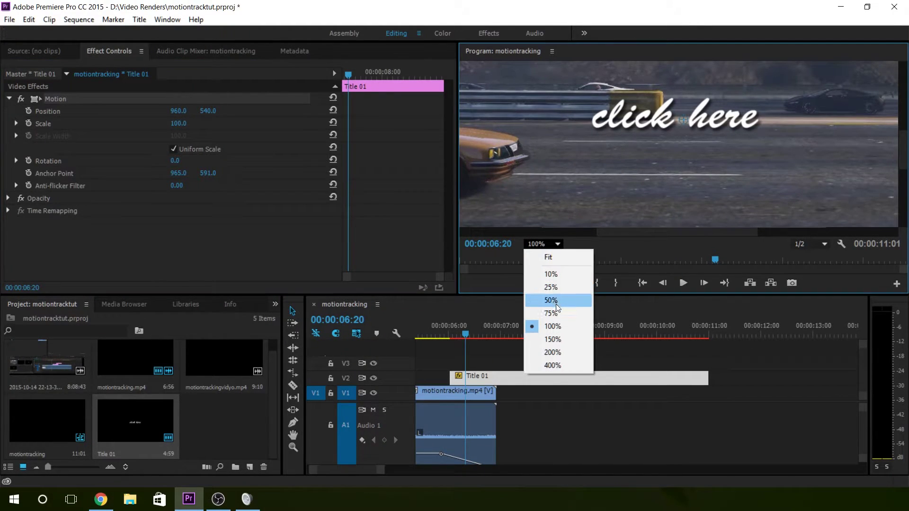
pyautogui.click(556, 288)
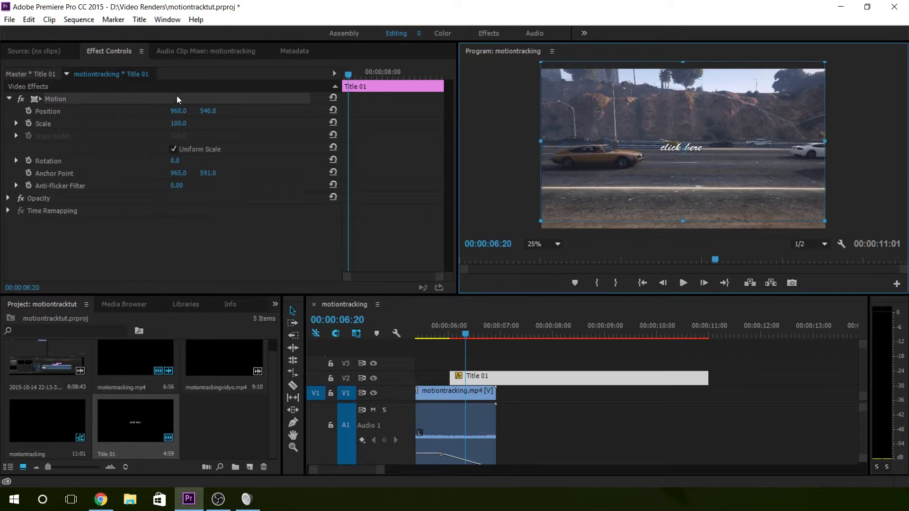
# - Drag the title onto the tan car and fine-tune it with arrow-key nudges at 100% view
pyautogui.click(257, 251)
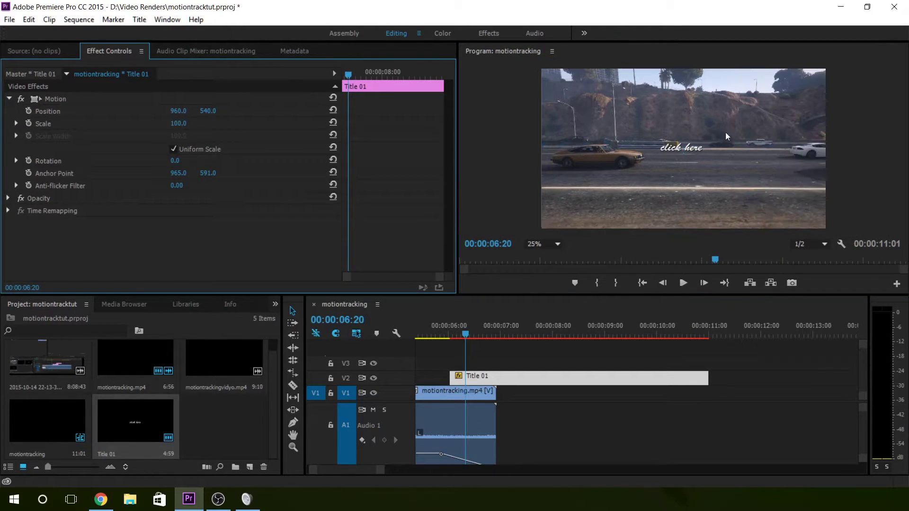
pyautogui.click(195, 99)
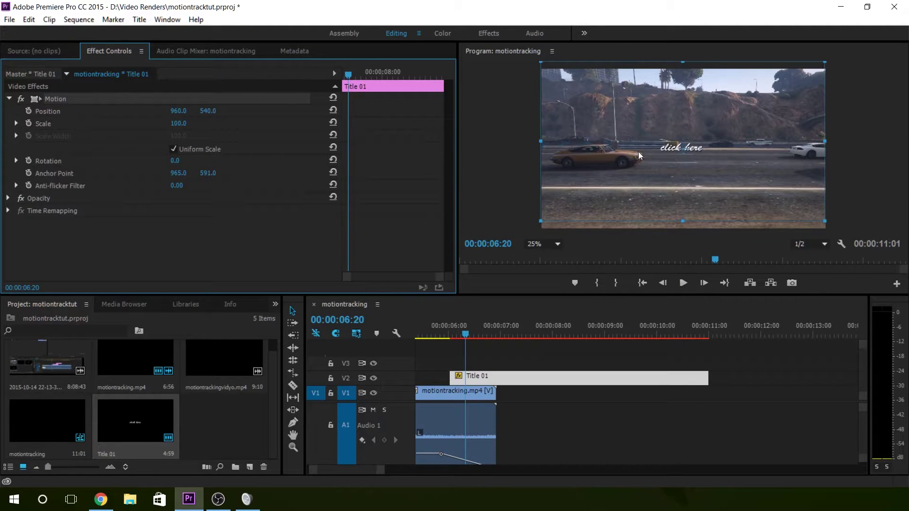
pyautogui.moveTo(725, 138); pyautogui.dragTo(638, 150)
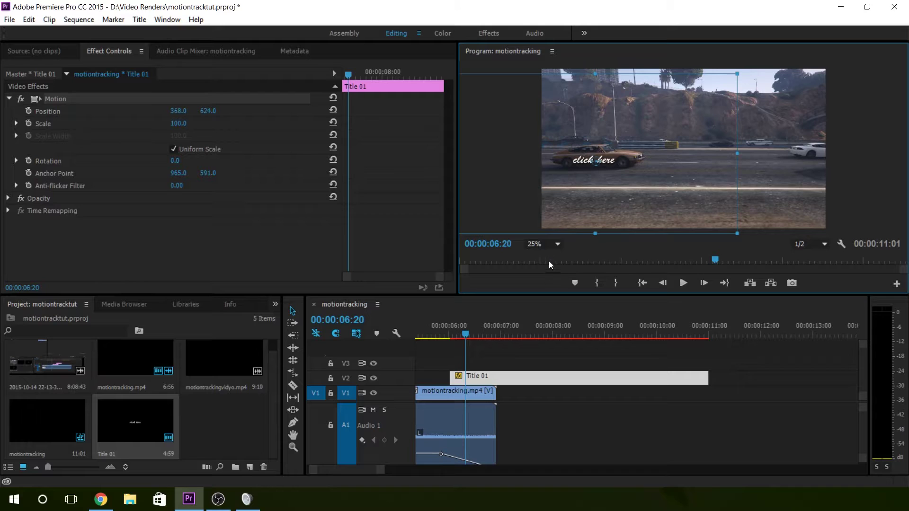
pyautogui.click(549, 245)
pyautogui.click(553, 326)
pyautogui.moveTo(678, 232); pyautogui.dragTo(584, 234)
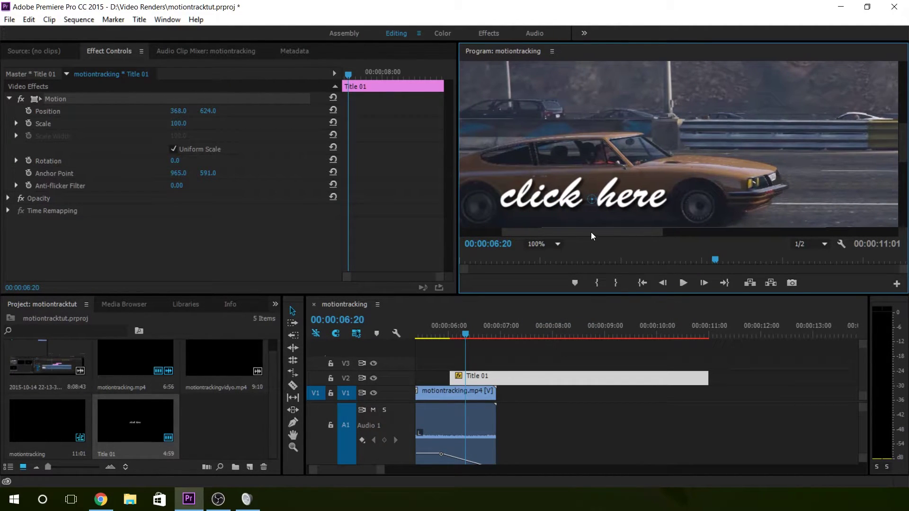
pyautogui.press('Right')
pyautogui.press('Right')
pyautogui.press('Right')
pyautogui.press('Right')
pyautogui.press('Right')
pyautogui.press('Right')
pyautogui.press('Down')
pyautogui.press('Down')
pyautogui.press('Down')
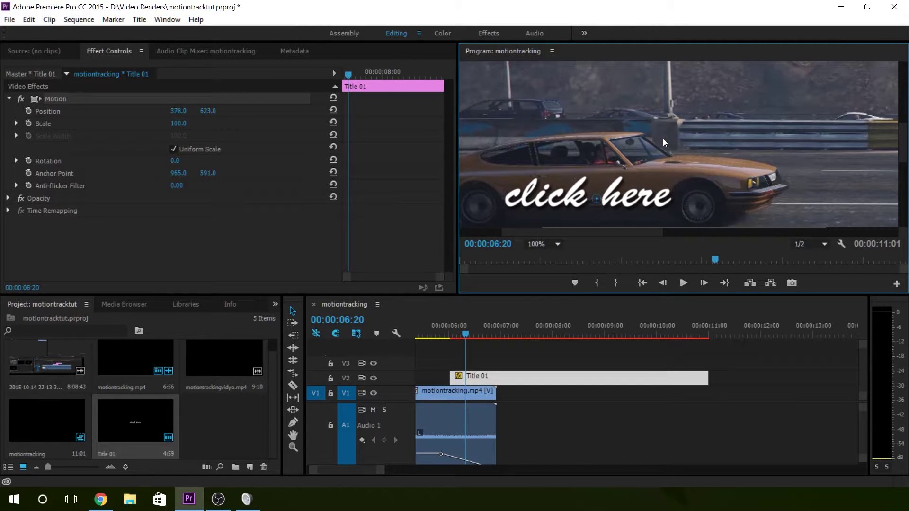
pyautogui.press('Left')
pyautogui.press('Left')
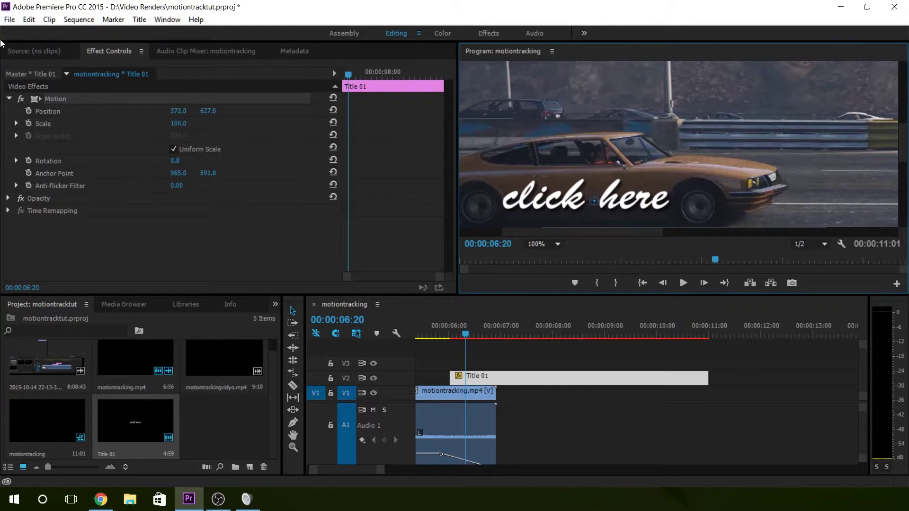
# - Scale Title 01 to 98 and shift it slightly to Position 377, 630
pyautogui.click(176, 124)
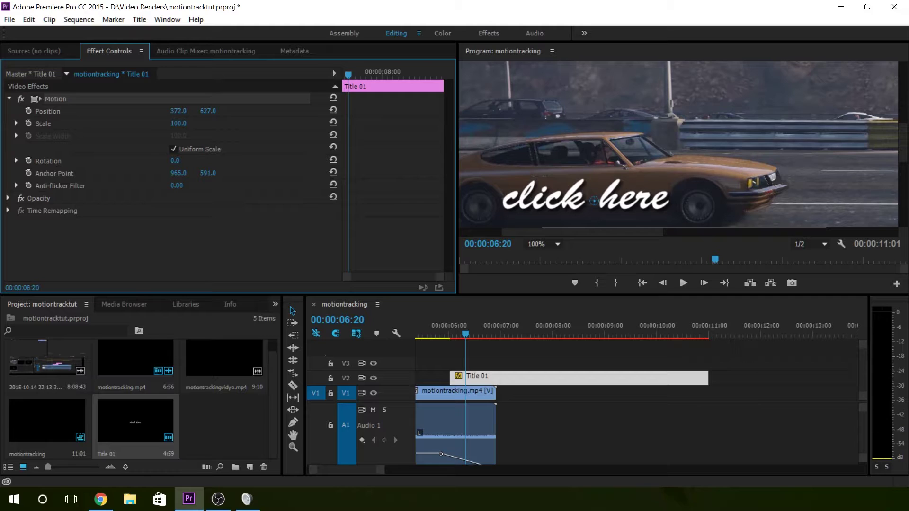
pyautogui.moveTo(176, 124); pyautogui.dragTo(173, 124)
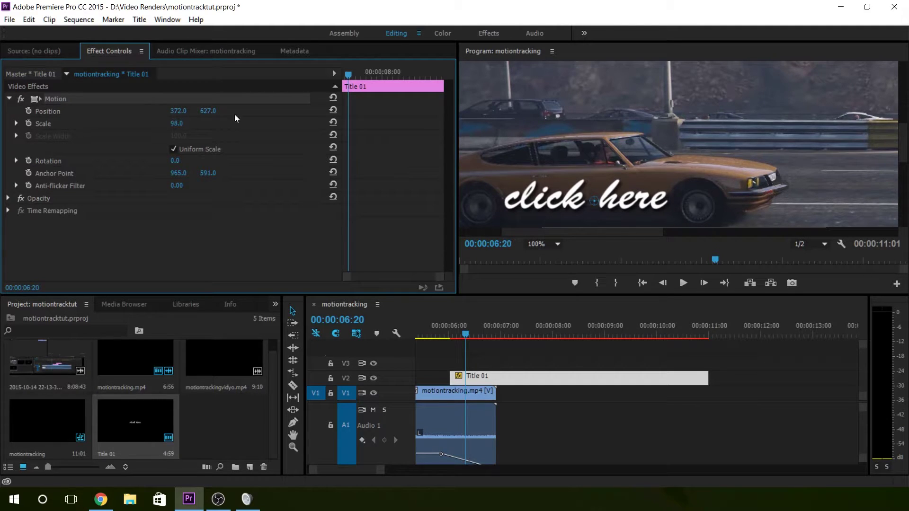
pyautogui.click(677, 170)
pyautogui.moveTo(679, 168); pyautogui.dragTo(680, 169)
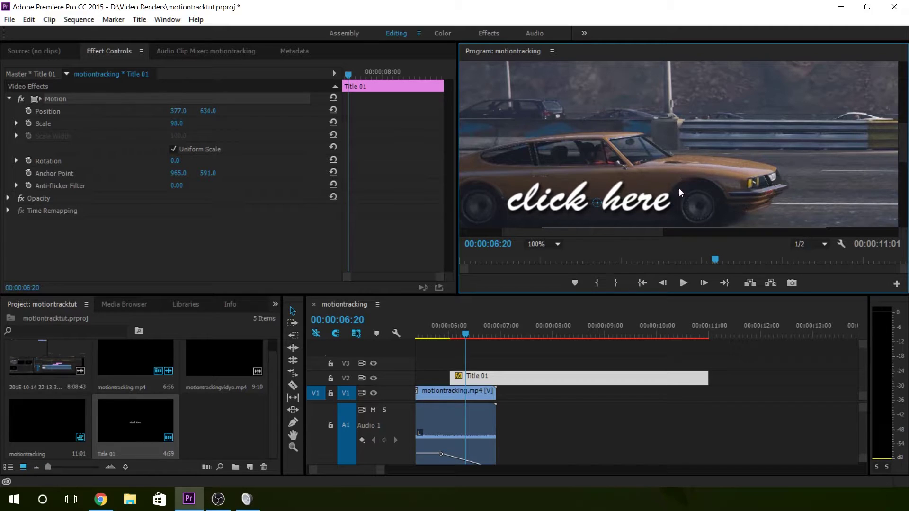
pyautogui.scroll(-4, 537, 392)
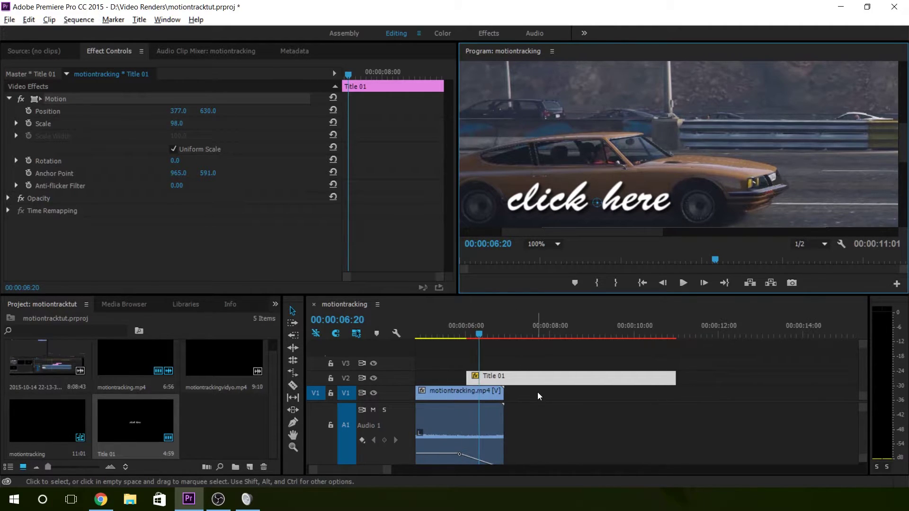
pyautogui.press('alt')
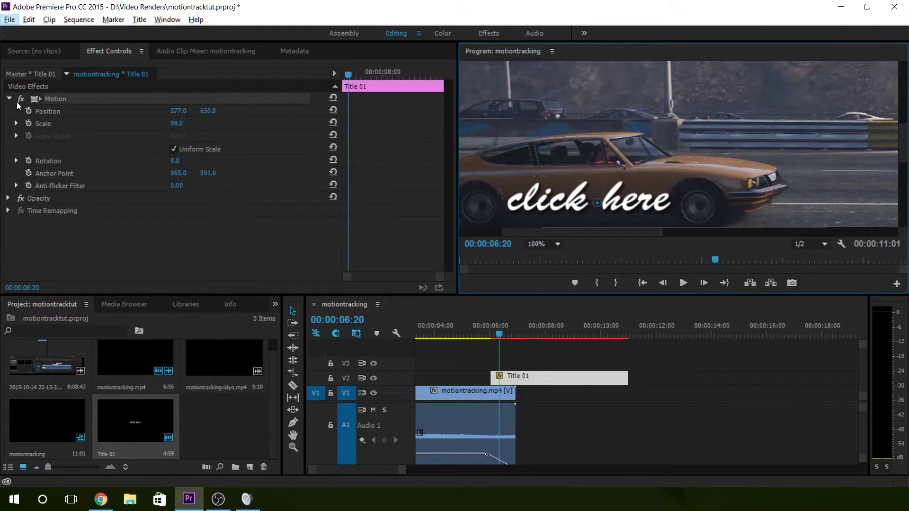
# - Start Position keyframing at 06:20 and advance the playhead to 06:43 at 25% view
pyautogui.click(28, 110)
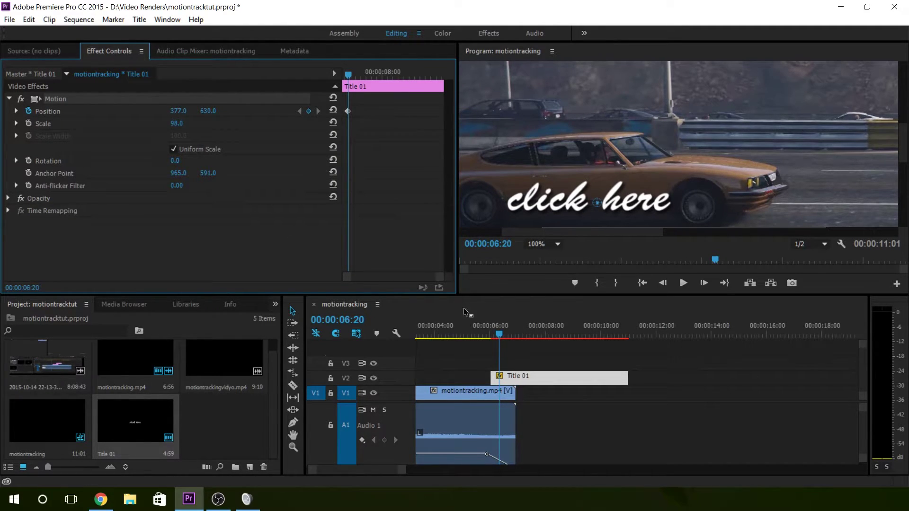
pyautogui.click(500, 336)
pyautogui.moveTo(500, 336); pyautogui.dragTo(510, 335)
pyautogui.press('alt')
pyautogui.click(543, 244)
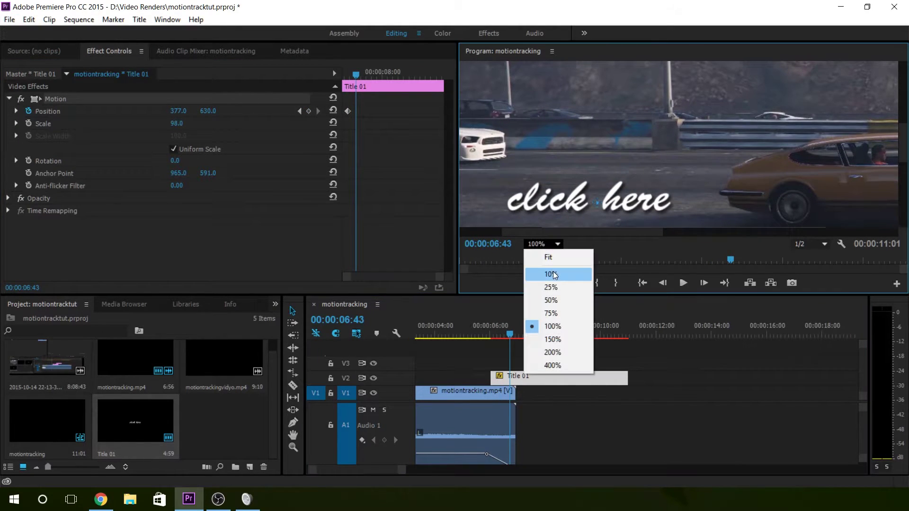
pyautogui.click(554, 271)
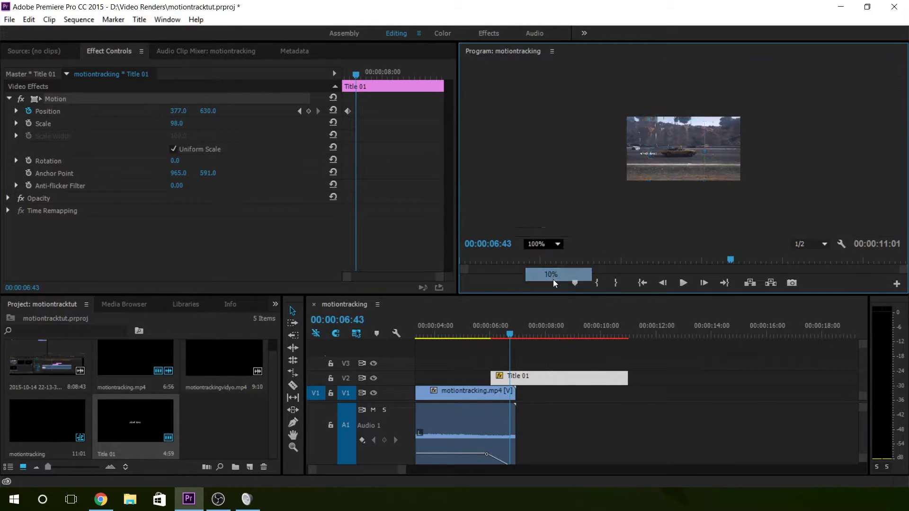
pyautogui.click(545, 247)
pyautogui.click(570, 313)
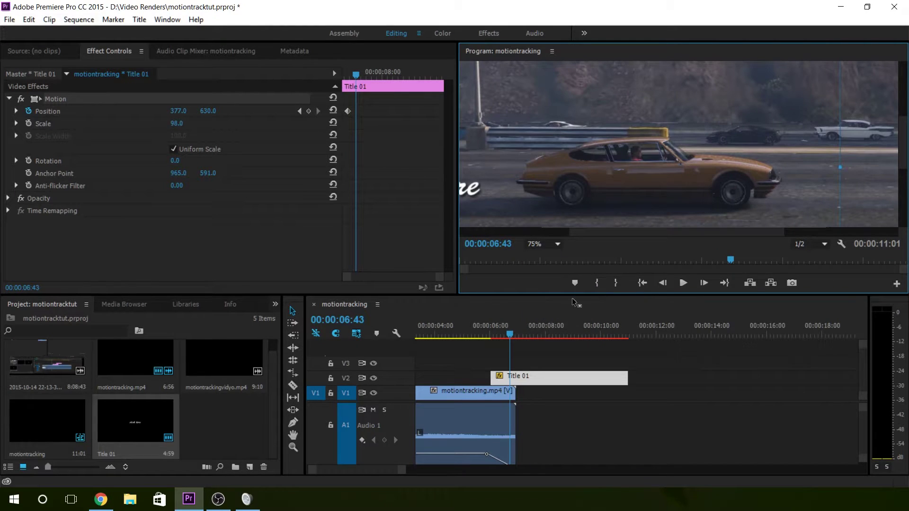
pyautogui.click(544, 244)
pyautogui.click(549, 287)
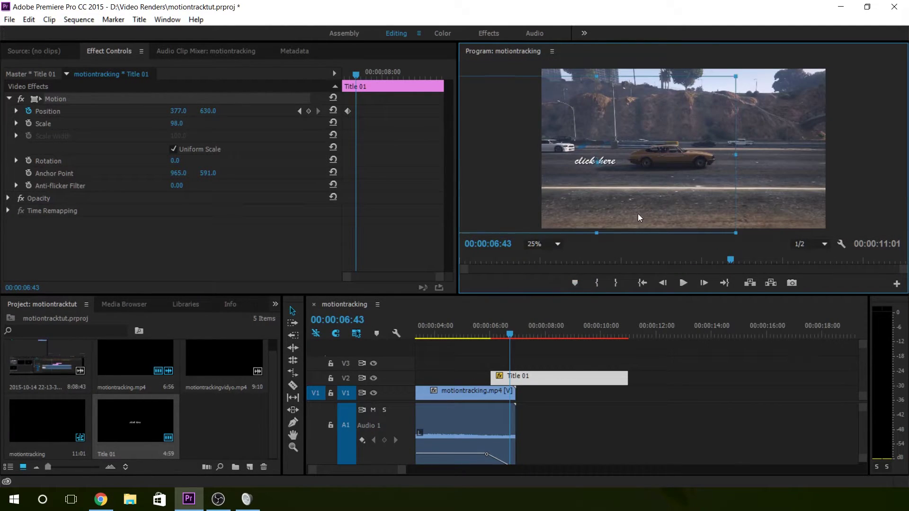
pyautogui.click(536, 244)
pyautogui.click(536, 244)
# - At 06:53, move the title right onto the car, reaching Position 1127, 632
pyautogui.moveTo(510, 337); pyautogui.dragTo(515, 339)
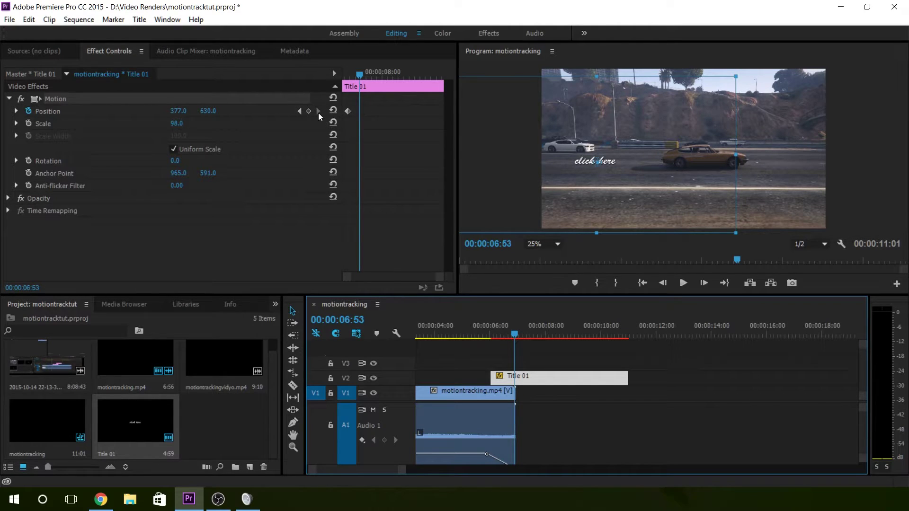
pyautogui.moveTo(632, 145); pyautogui.dragTo(746, 146)
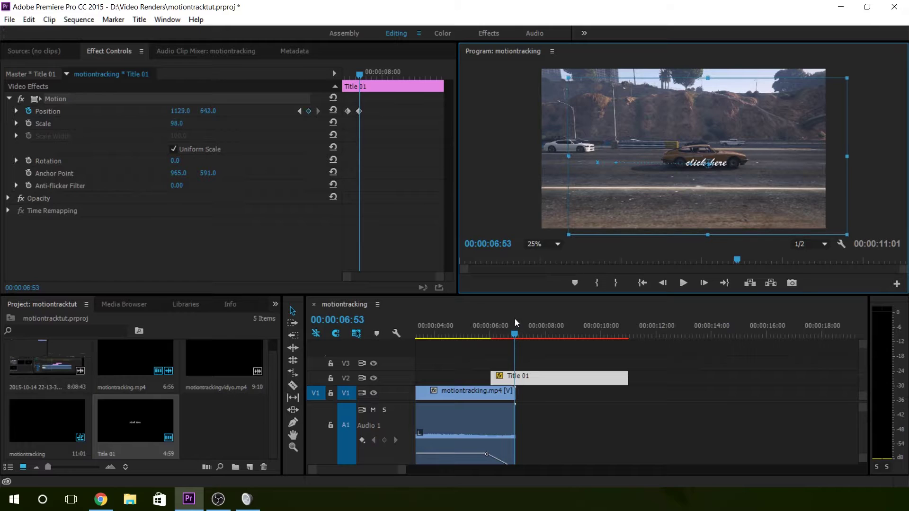
pyautogui.click(540, 243)
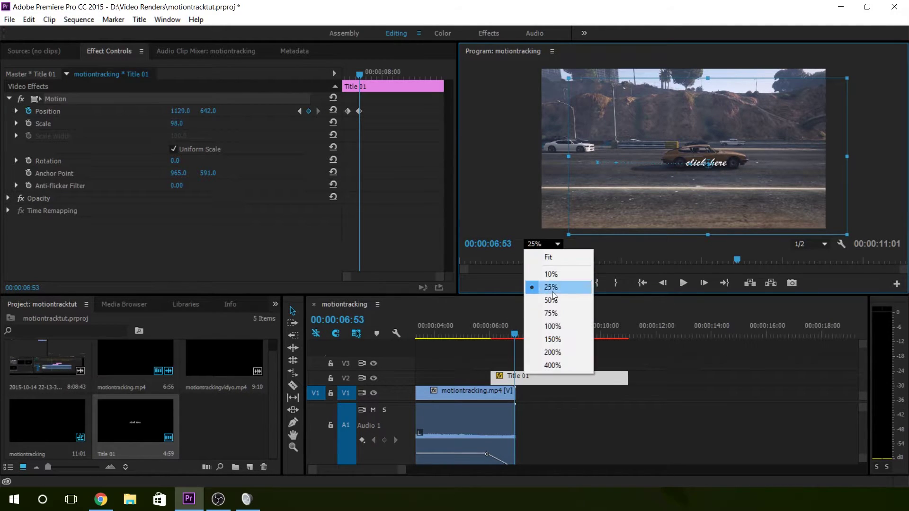
pyautogui.click(552, 327)
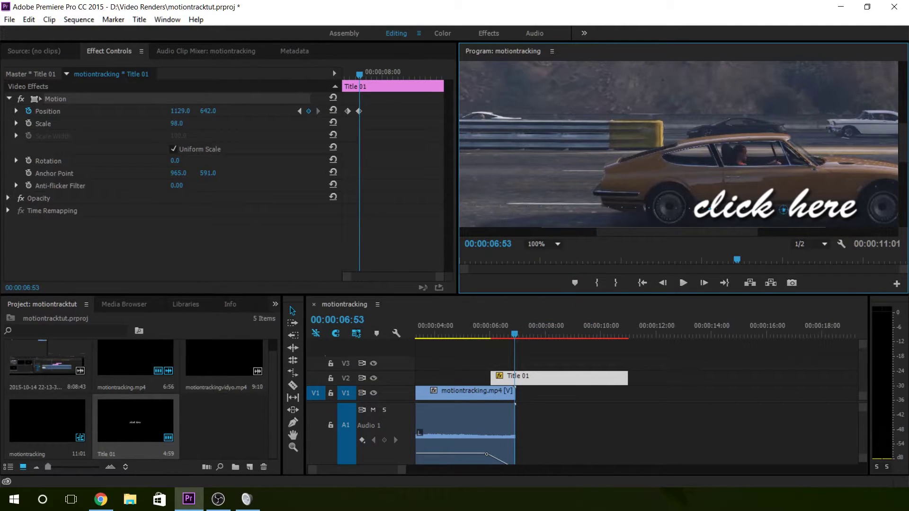
pyautogui.moveTo(903, 144); pyautogui.dragTo(904, 152)
pyautogui.moveTo(681, 232); pyautogui.dragTo(696, 230)
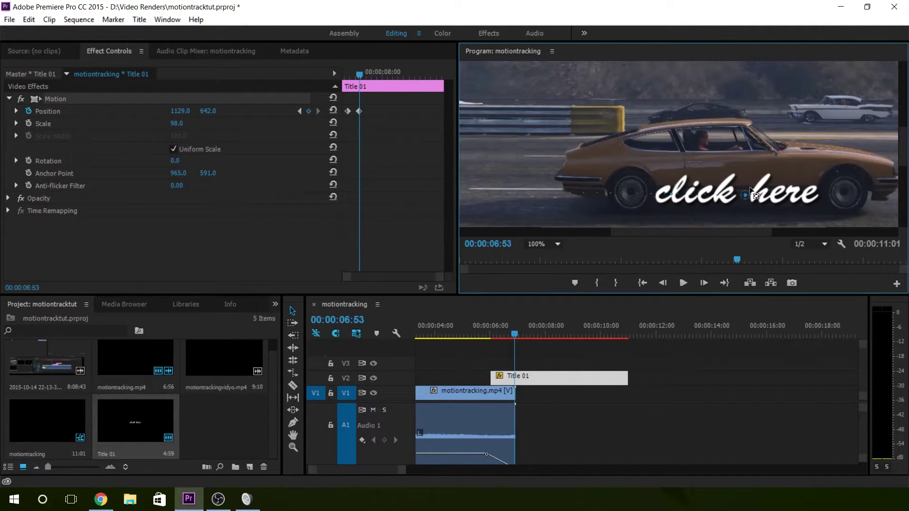
pyautogui.moveTo(814, 168); pyautogui.dragTo(813, 162)
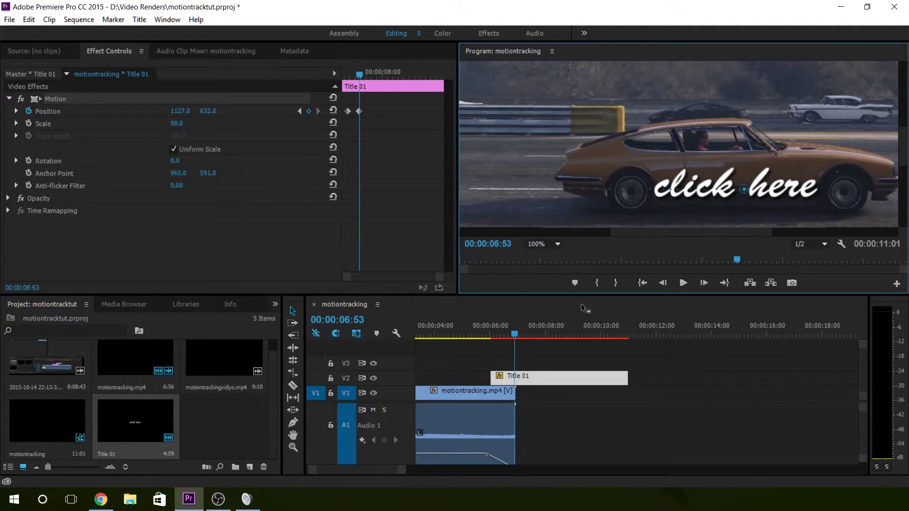
pyautogui.click(544, 245)
pyautogui.click(546, 288)
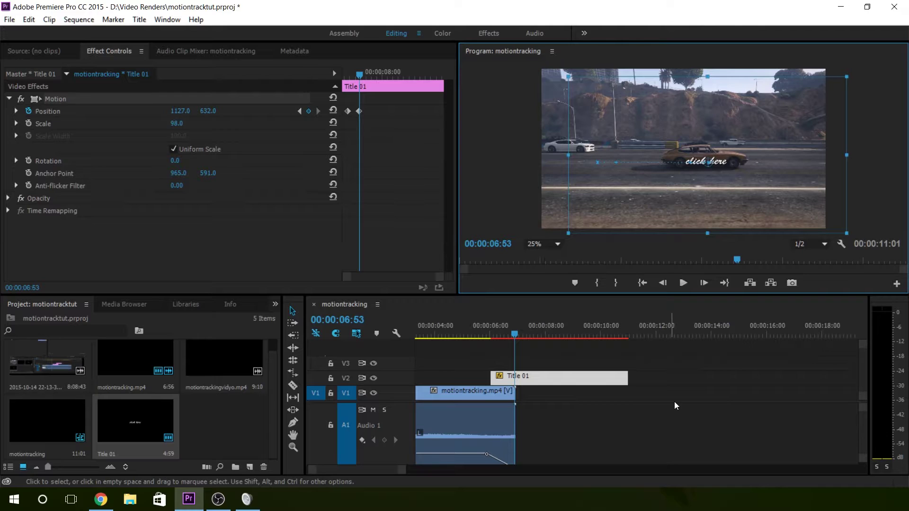
# - Scrub from 06:22 forward to review the title following the car
pyautogui.click(512, 336)
pyautogui.press('Left')
pyautogui.press('Left')
pyautogui.press('Left')
pyautogui.press('Left')
pyautogui.press('Left')
pyautogui.press('Left')
pyautogui.press('Left')
pyautogui.press('Left')
pyautogui.press('Left')
pyautogui.press('Left')
pyautogui.press('Left')
pyautogui.press('Left')
pyautogui.press('Left')
pyautogui.press('Left')
pyautogui.press('Left')
pyautogui.press('Left')
pyautogui.press('Left')
pyautogui.press('Left')
pyautogui.press('Left')
pyautogui.press('Left')
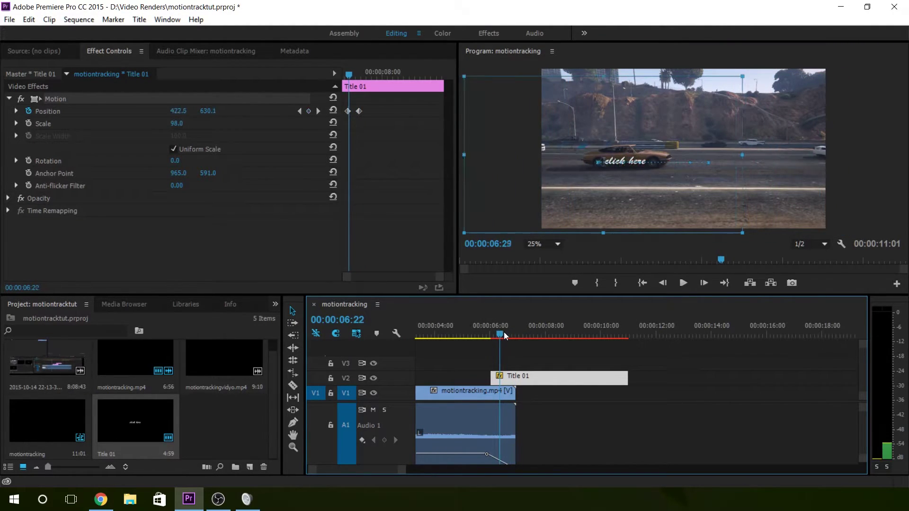
pyautogui.moveTo(515, 336); pyautogui.dragTo(643, 335)
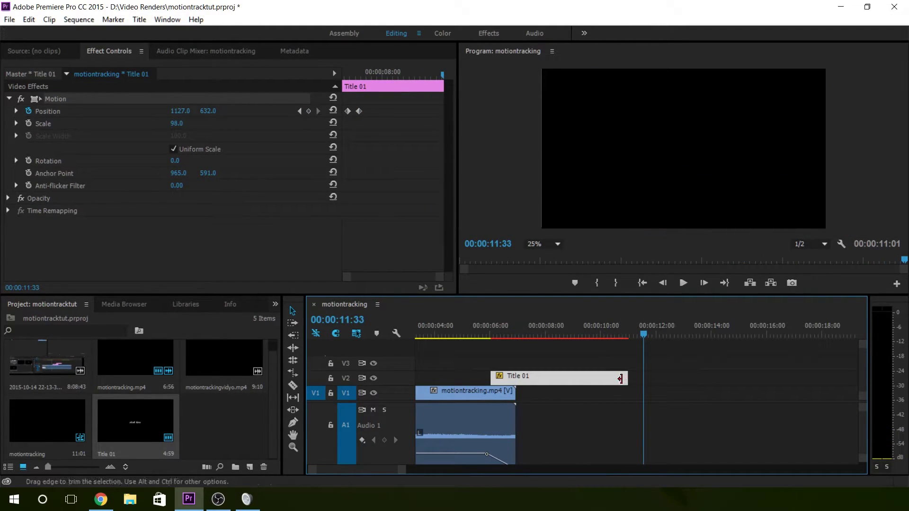
# - Trim Title 01's end to the footage's end and extend its start earlier
pyautogui.moveTo(628, 378); pyautogui.dragTo(515, 382)
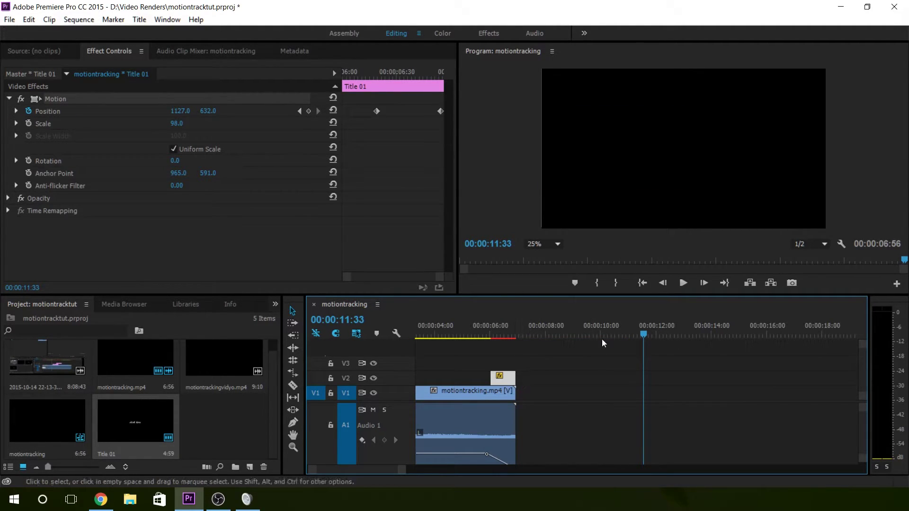
pyautogui.moveTo(647, 334); pyautogui.dragTo(491, 361)
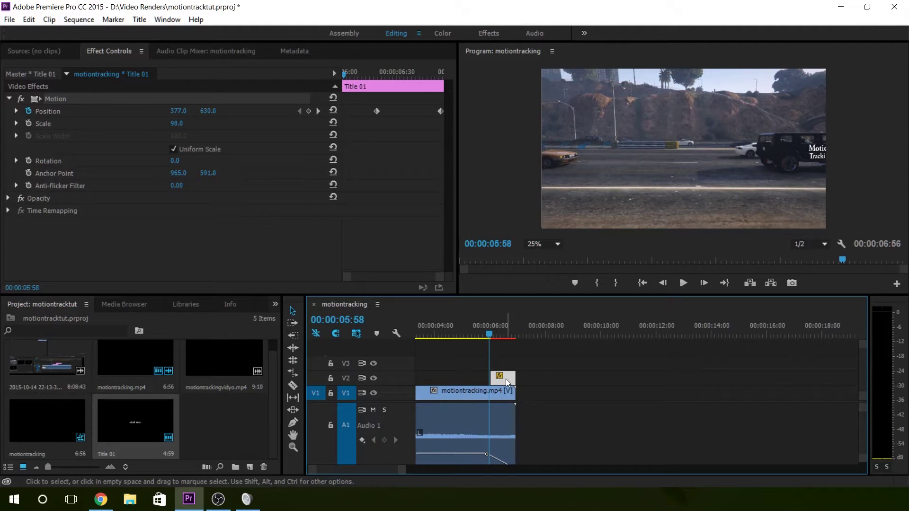
pyautogui.moveTo(493, 376); pyautogui.dragTo(485, 377)
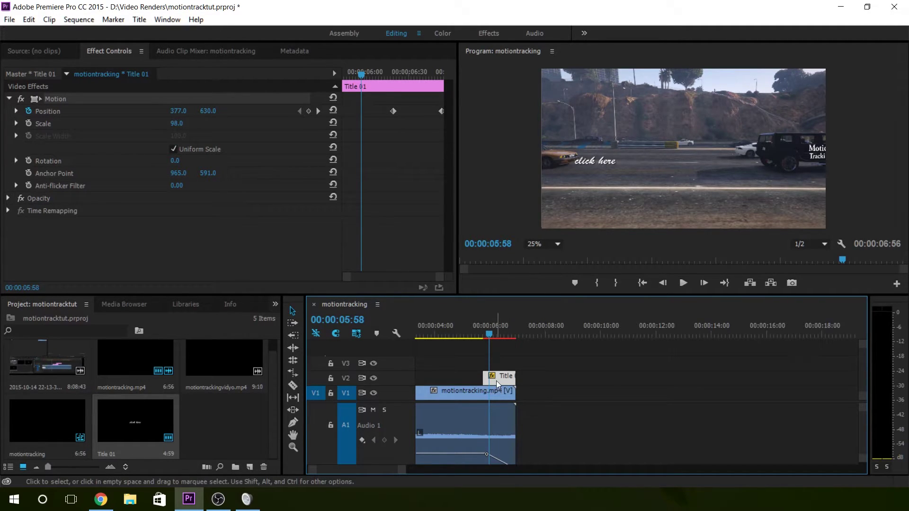
# - Move the title off-screen left to Position -163, 634, then play from the start
pyautogui.click(146, 98)
pyautogui.moveTo(711, 121); pyautogui.dragTo(631, 122)
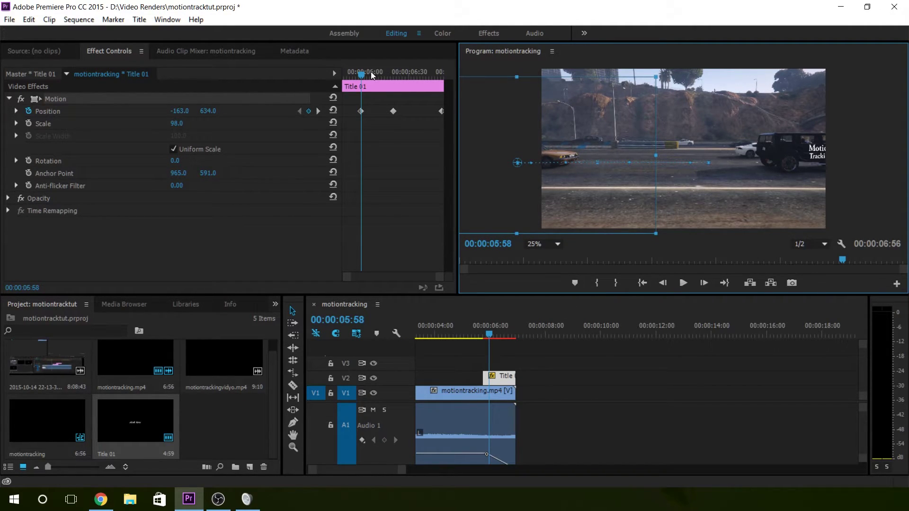
pyautogui.moveTo(363, 75); pyautogui.dragTo(443, 88)
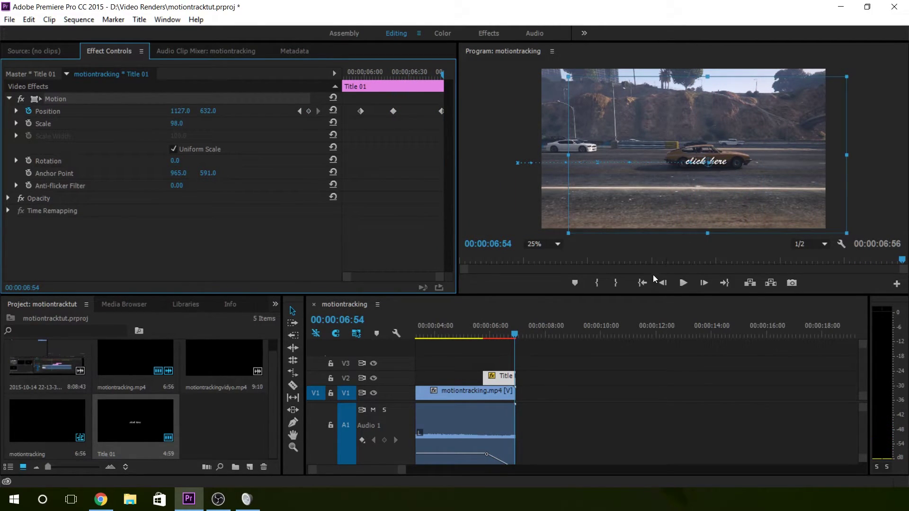
pyautogui.click(644, 284)
pyautogui.click(690, 286)
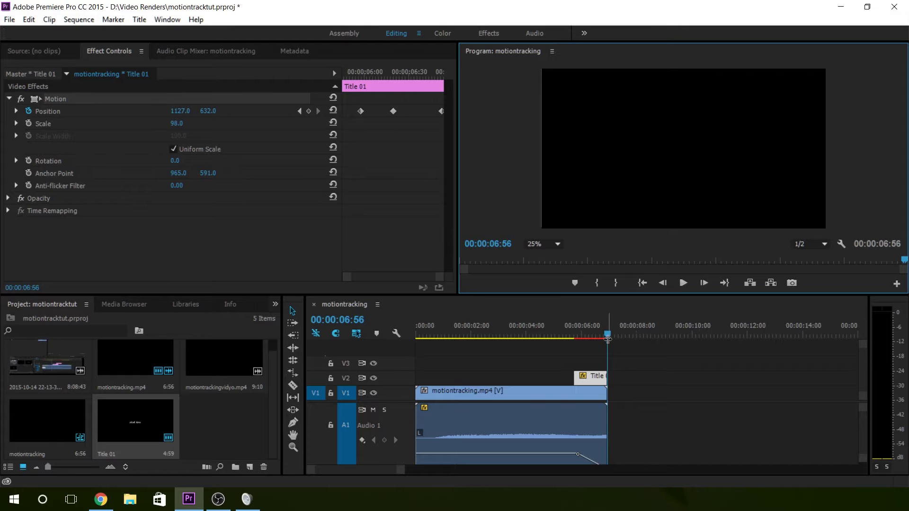
# - Move the playhead to 03:36, check Title 01's timing info, then select motiontracking.mp4 on V1
pyautogui.moveTo(607, 337); pyautogui.dragTo(515, 337)
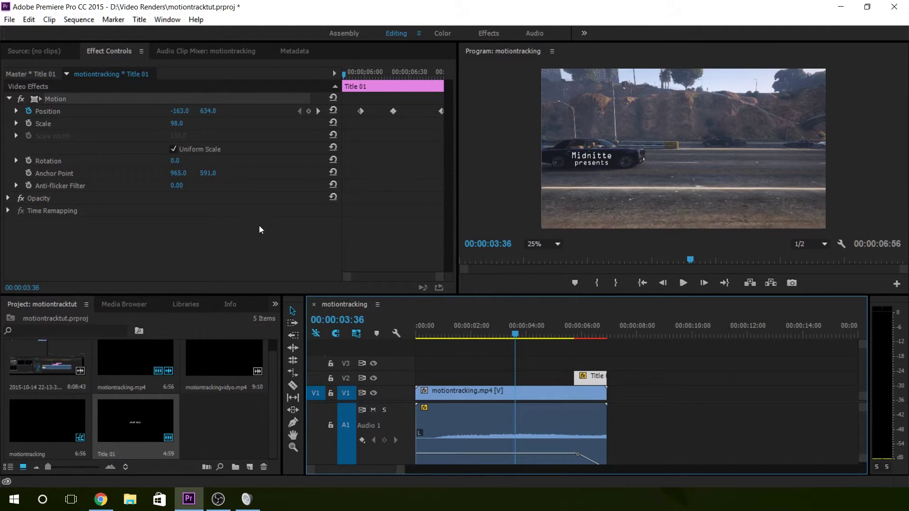
pyautogui.click(243, 256)
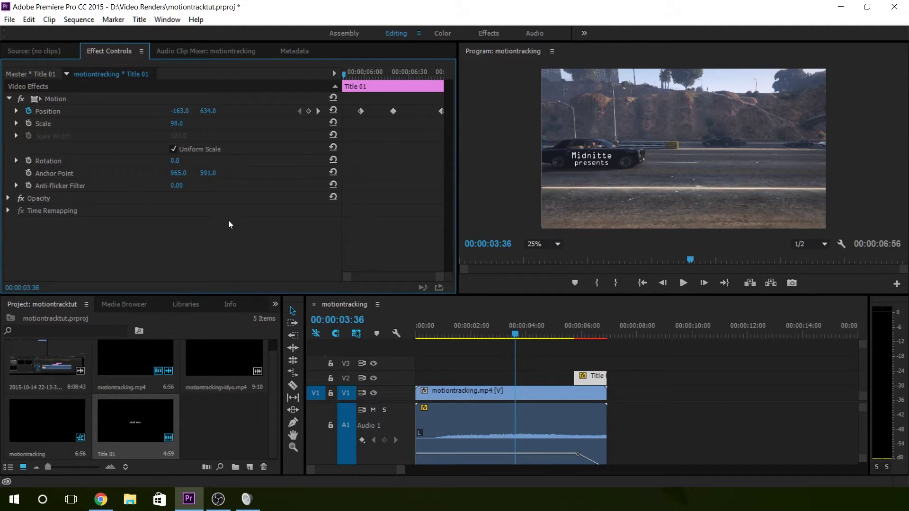
pyautogui.click(223, 303)
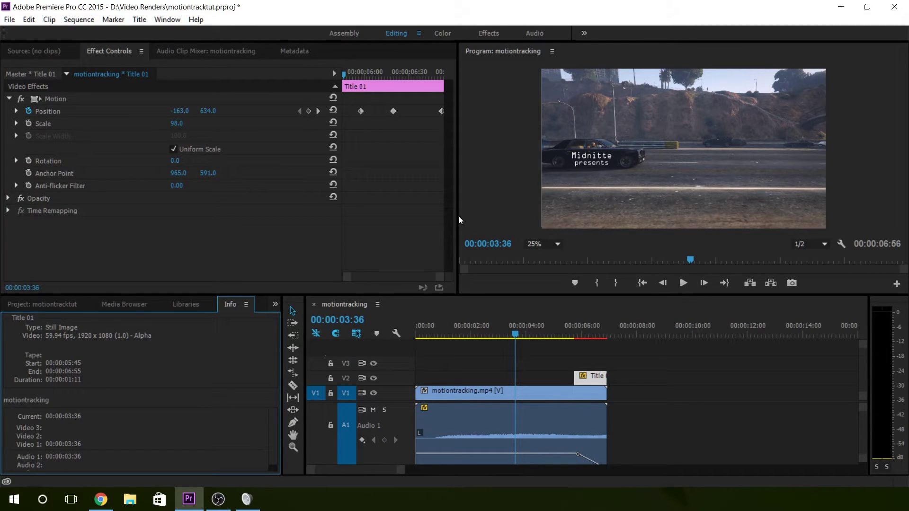
pyautogui.click(75, 306)
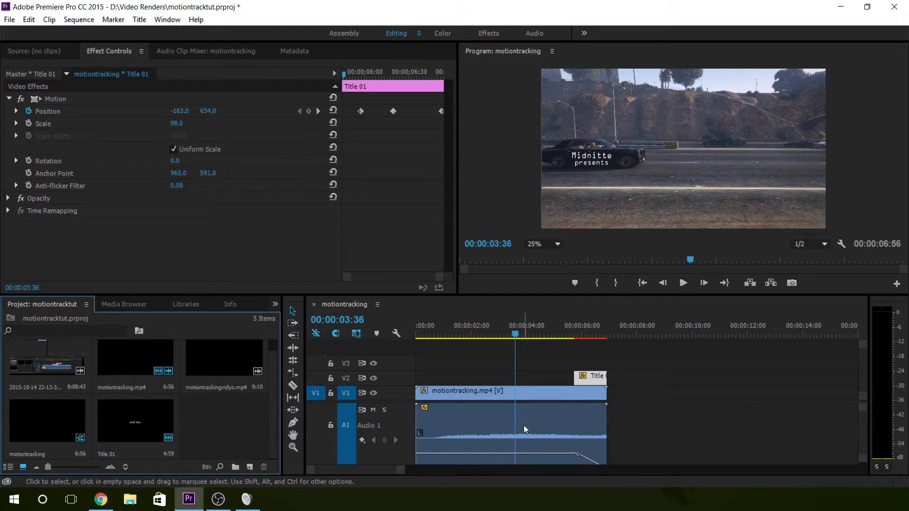
pyautogui.click(527, 394)
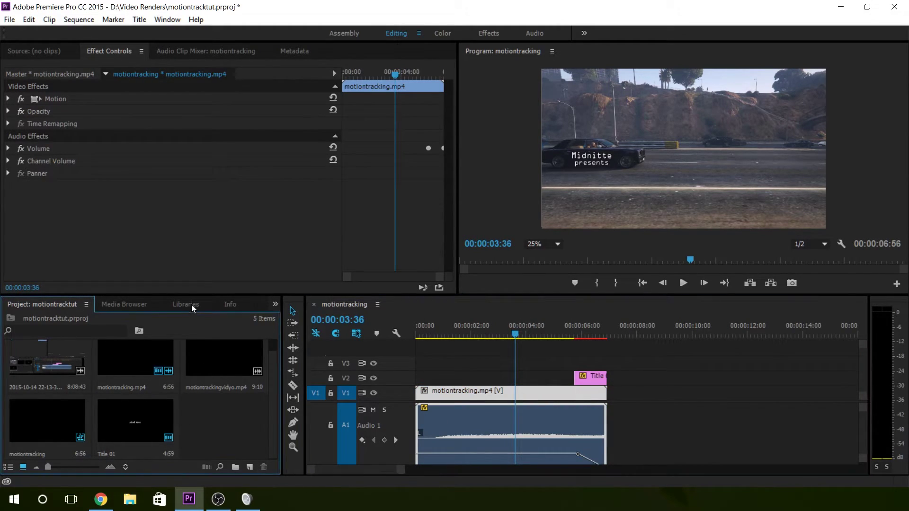
# - Drag Mosaic from Video Effects > Stylize onto the motiontracking.mp4 clip on V1
pyautogui.click(274, 304)
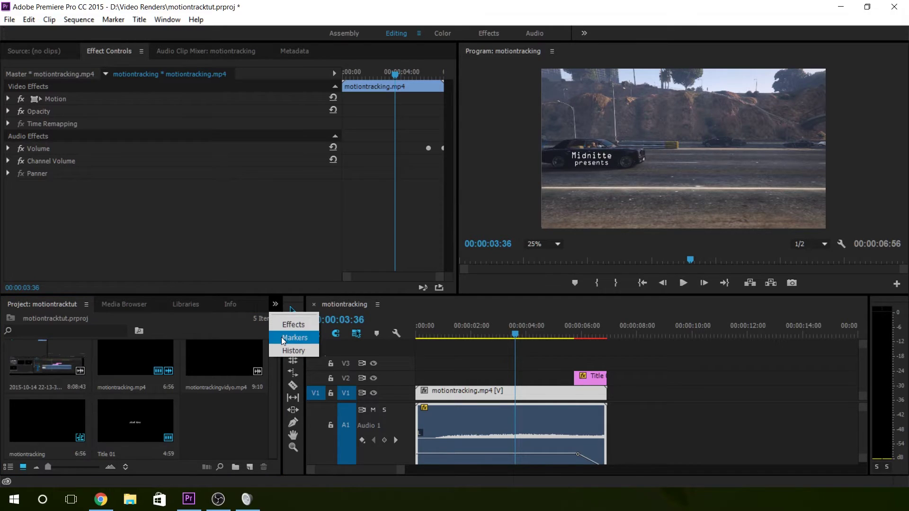
pyautogui.click(293, 325)
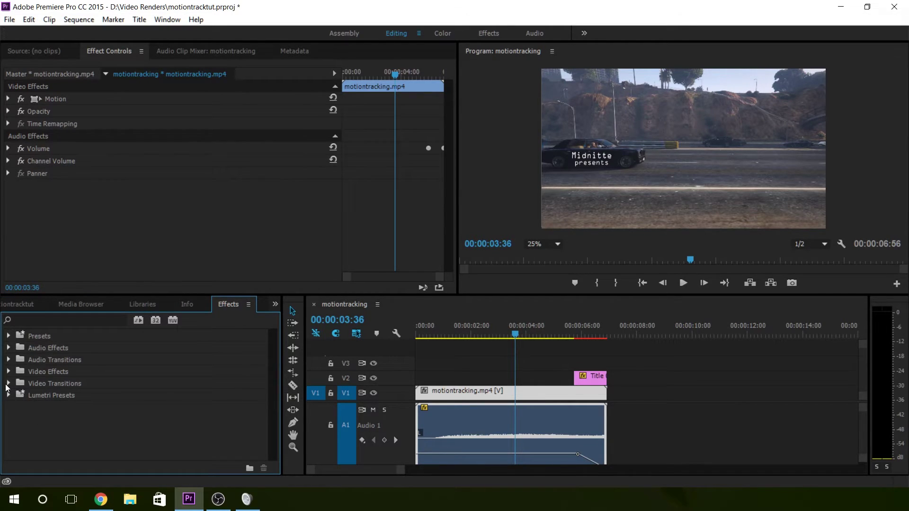
pyautogui.click(9, 371)
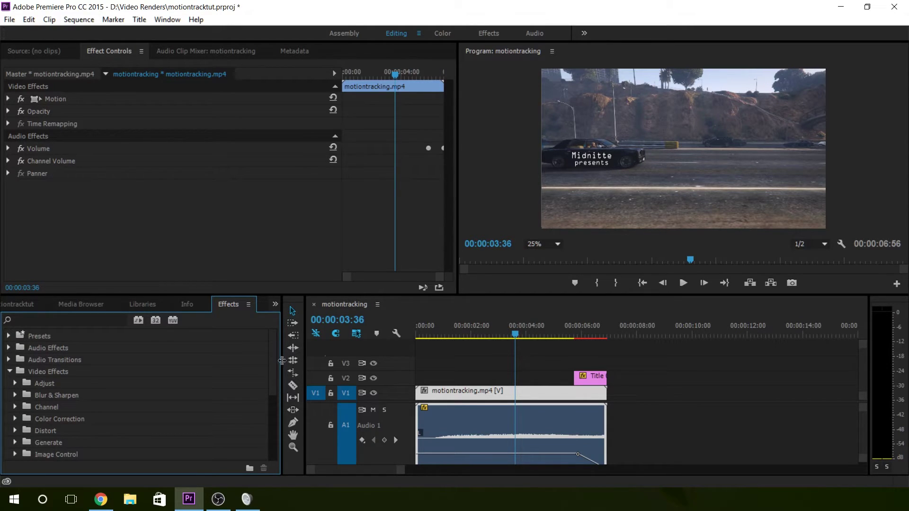
pyautogui.moveTo(274, 351); pyautogui.dragTo(277, 396)
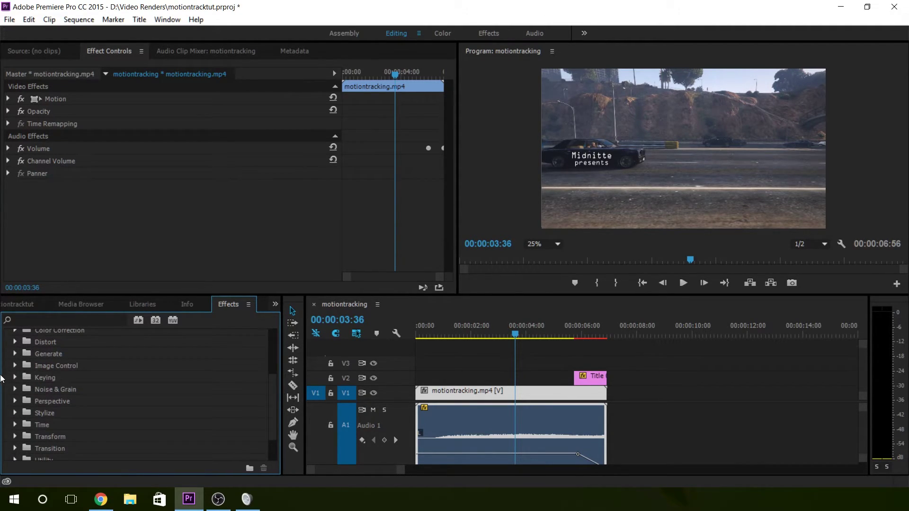
pyautogui.click(14, 437)
pyautogui.click(13, 437)
pyautogui.click(16, 414)
pyautogui.scroll(-4, 273, 379)
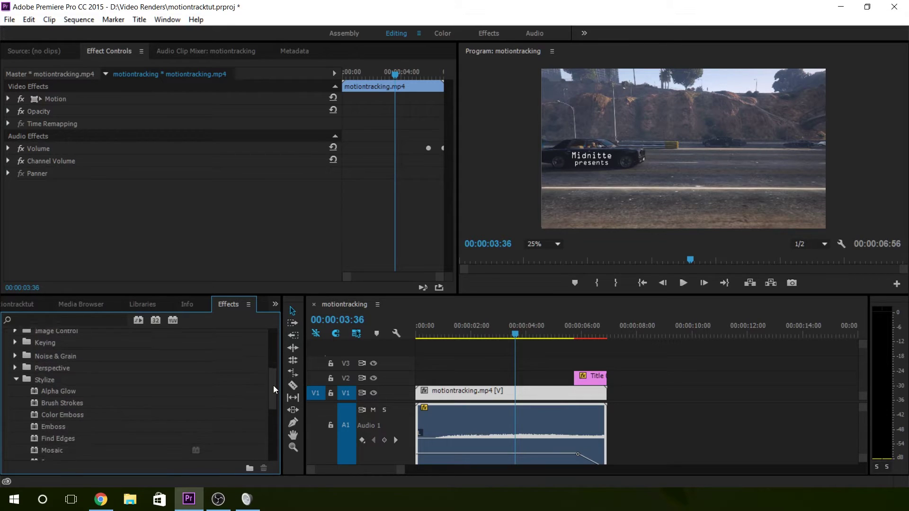
pyautogui.moveTo(38, 435); pyautogui.dragTo(439, 394)
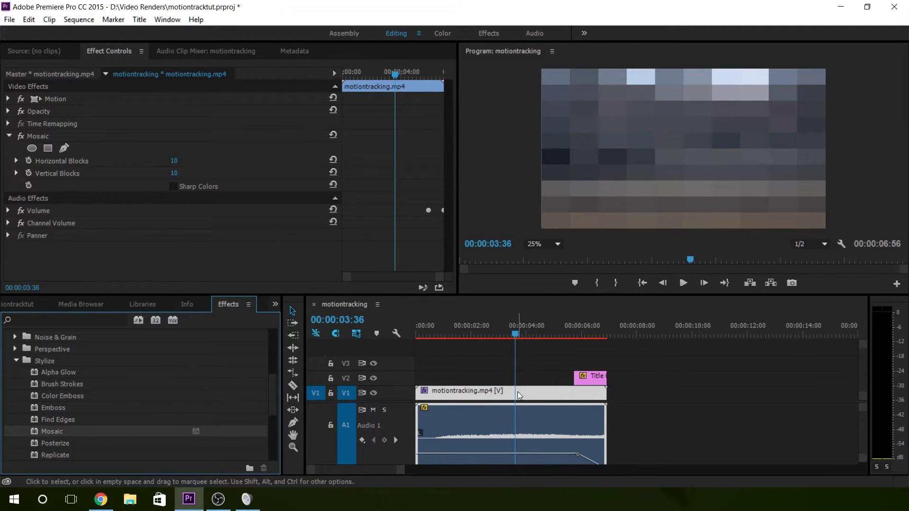
# - Add a four-point mask to Mosaic and move it left onto the car at 50% view
pyautogui.click(49, 148)
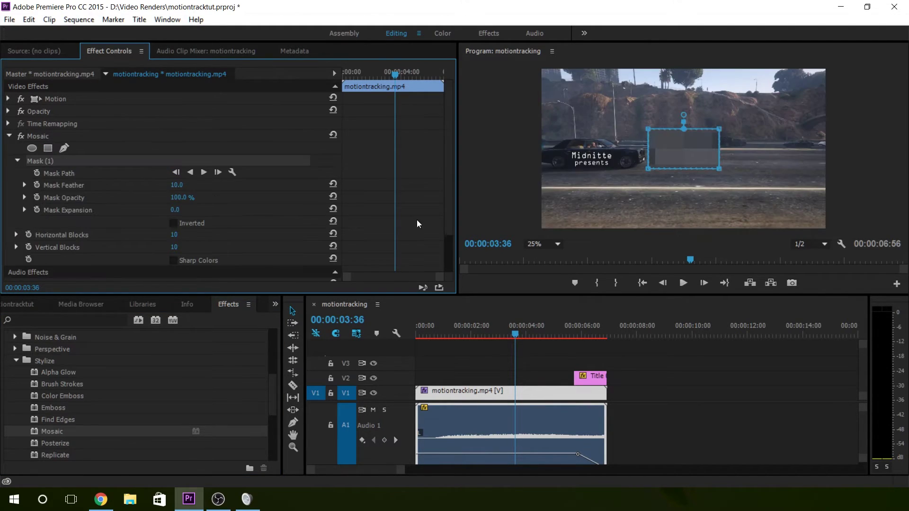
pyautogui.click(692, 159)
pyautogui.moveTo(692, 158); pyautogui.dragTo(602, 162)
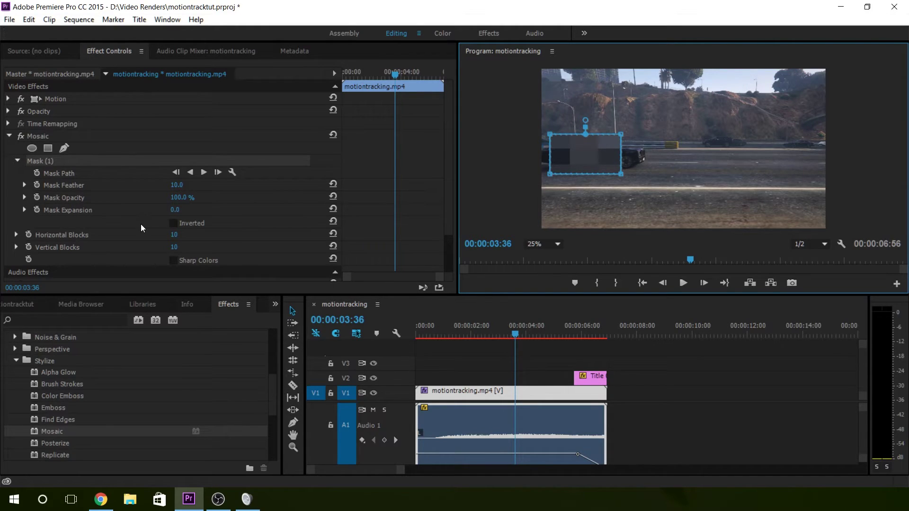
pyautogui.click(198, 224)
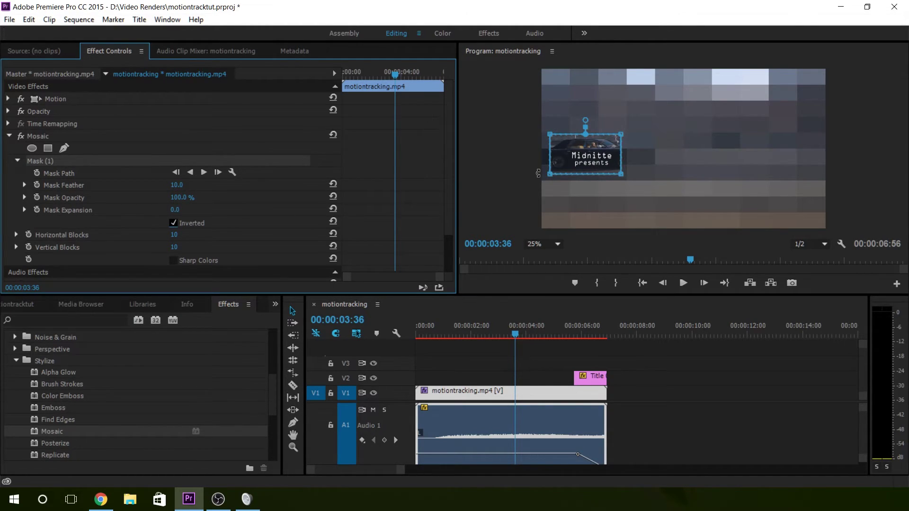
pyautogui.click(537, 244)
pyautogui.click(539, 300)
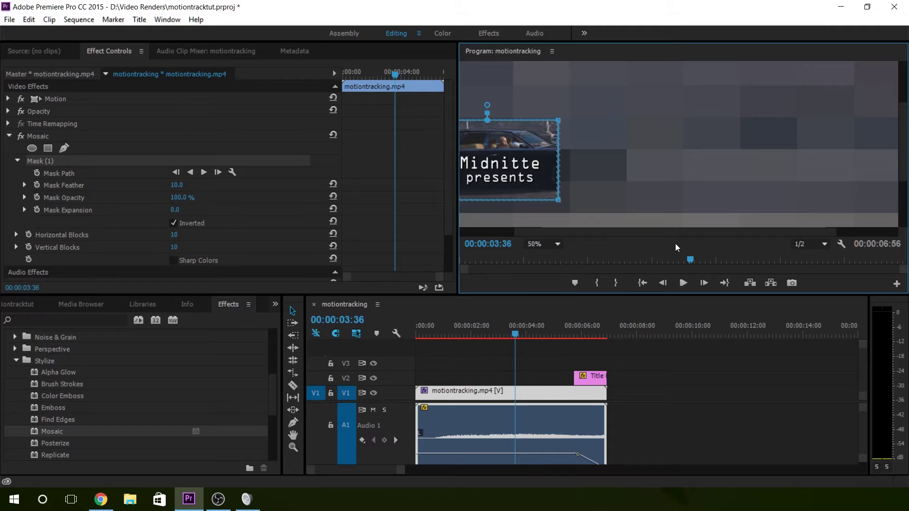
pyautogui.moveTo(660, 232); pyautogui.dragTo(613, 231)
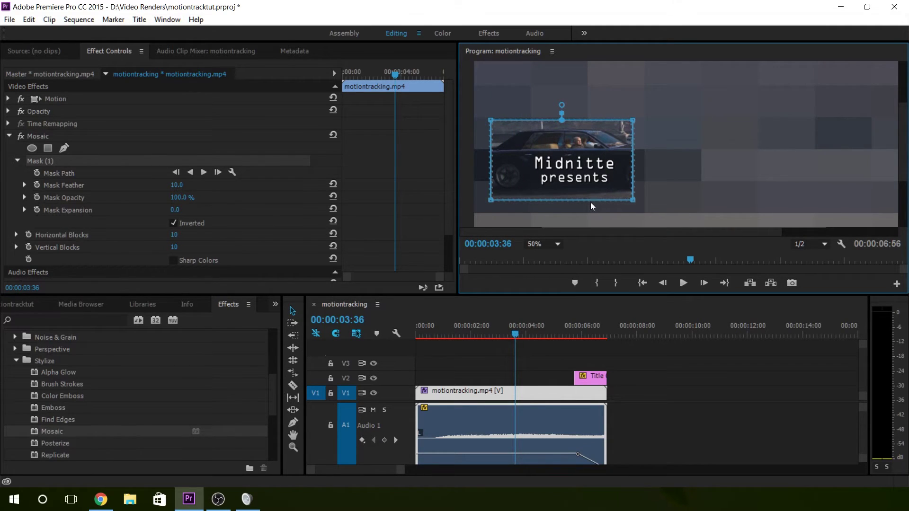
# - Fit the mask's corners to the car body, set Mask Feather to 0, and un-invert it
pyautogui.moveTo(587, 200)
pyautogui.mouseDown()
pyautogui.moveTo(587, 185)
pyautogui.moveTo(586, 194)
pyautogui.mouseUp()
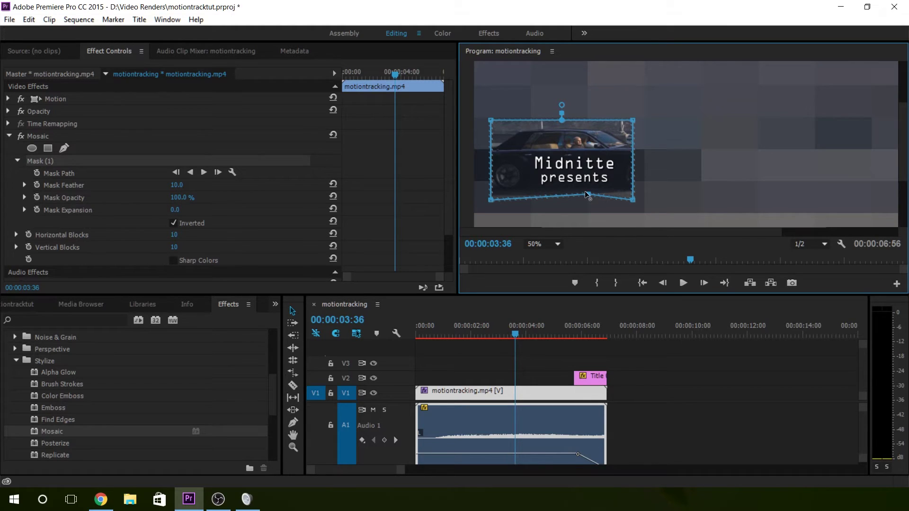
pyautogui.keyDown('ctrl'); pyautogui.click(587, 194); pyautogui.keyUp('ctrl')
pyautogui.moveTo(633, 200); pyautogui.dragTo(661, 182)
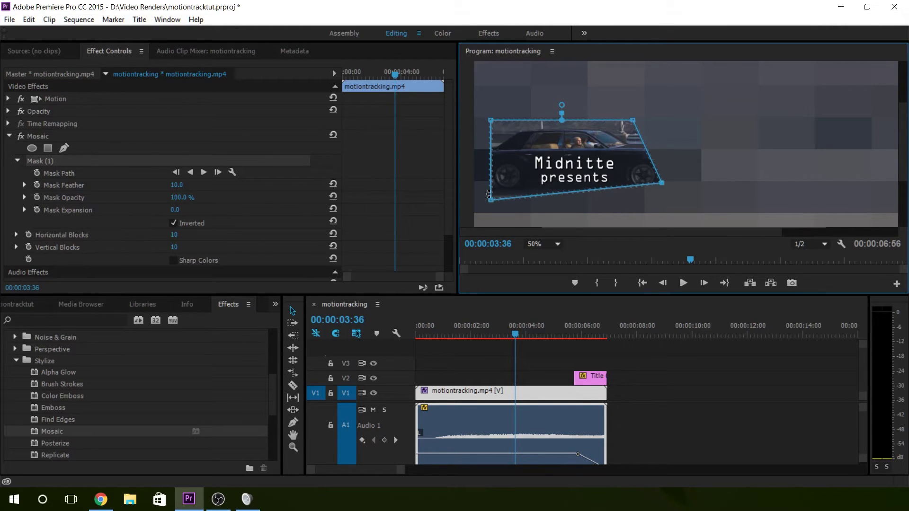
pyautogui.moveTo(489, 194); pyautogui.dragTo(488, 179)
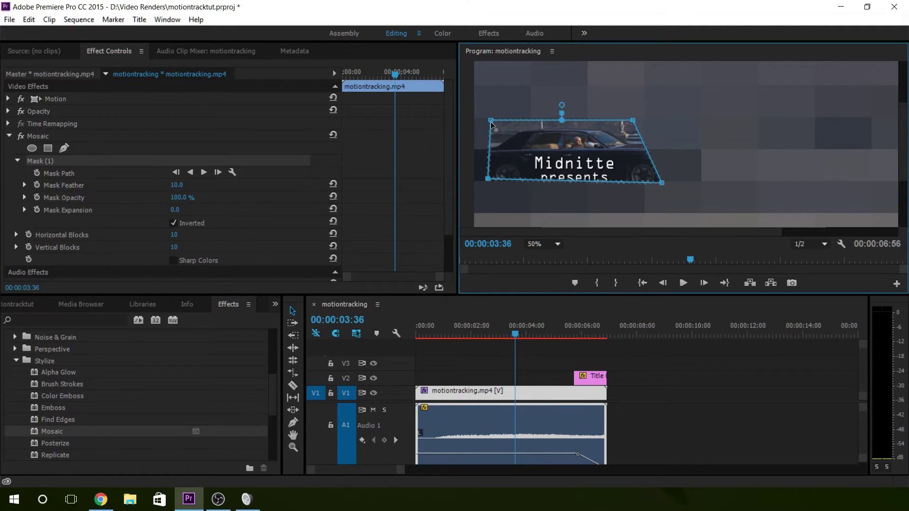
pyautogui.moveTo(491, 122); pyautogui.dragTo(494, 149)
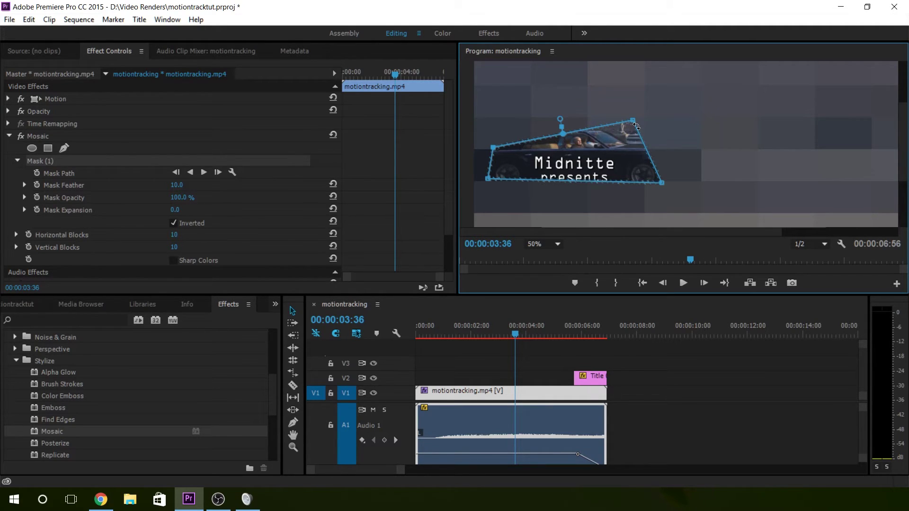
pyautogui.moveTo(635, 124); pyautogui.dragTo(643, 149)
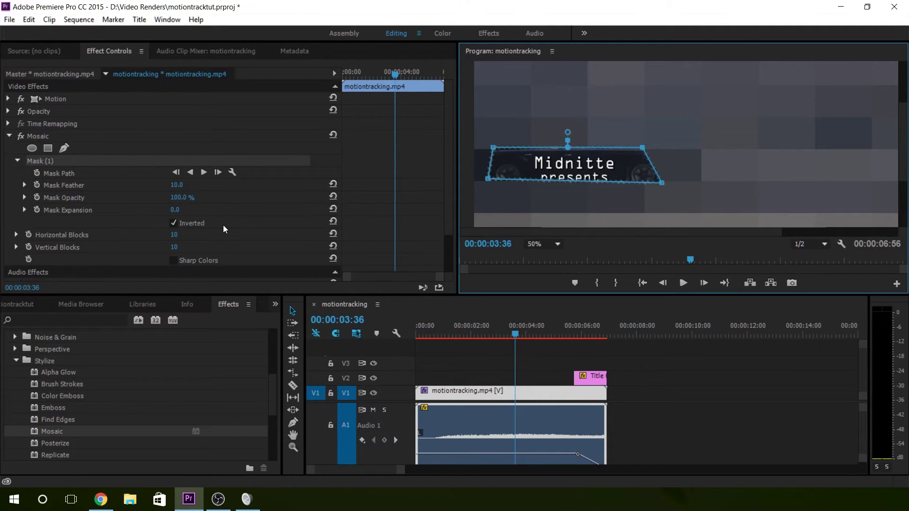
pyautogui.moveTo(177, 185); pyautogui.dragTo(156, 185)
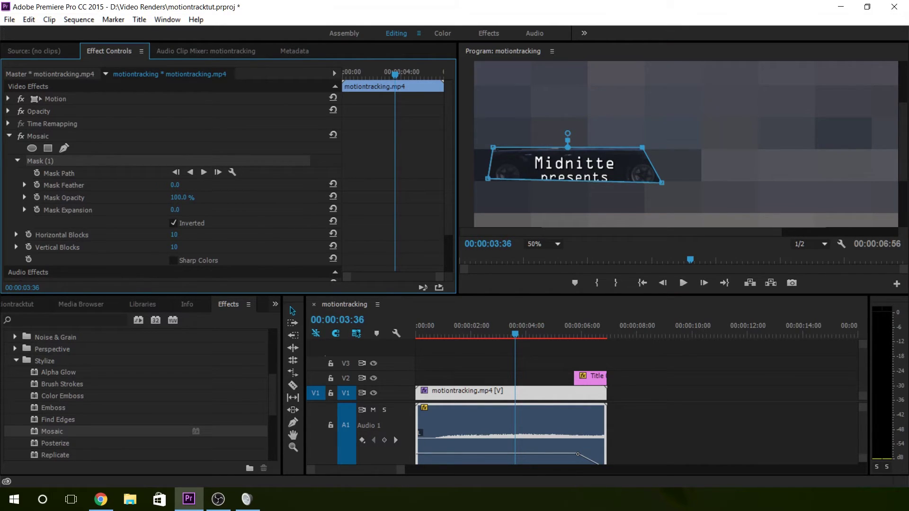
pyautogui.click(172, 223)
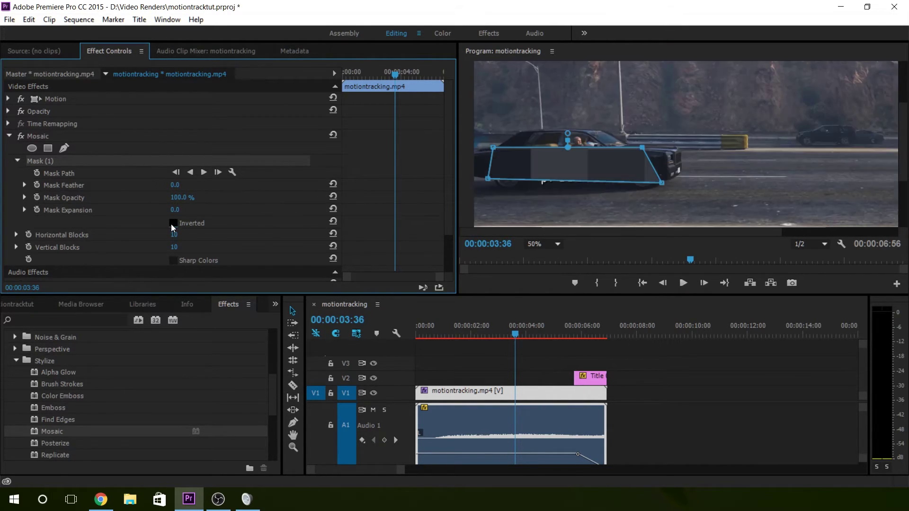
pyautogui.click(545, 246)
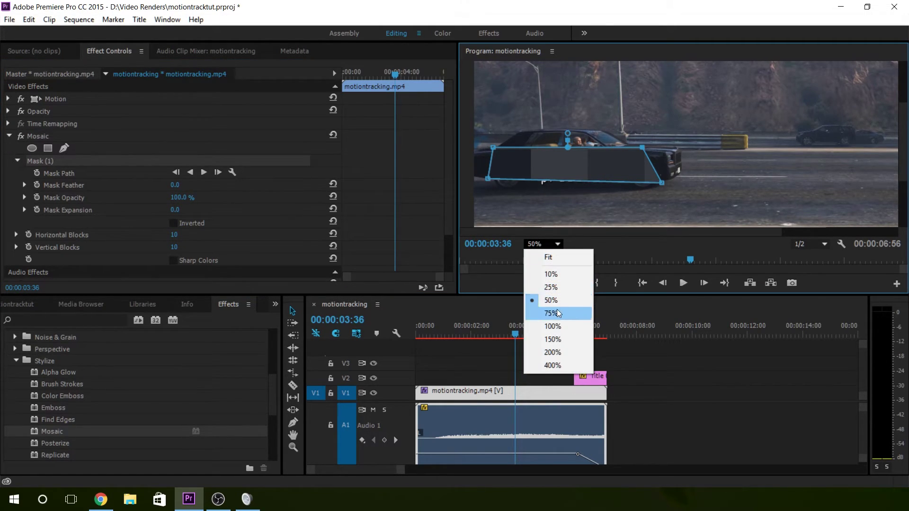
# - With the Program view at Fit, track the Mosaic mask forward along the car, then stop tracking
pyautogui.click(553, 260)
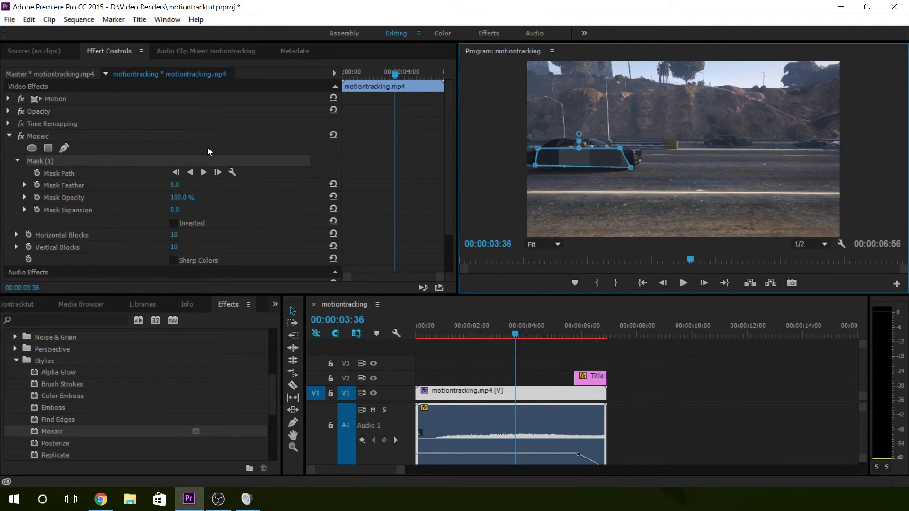
pyautogui.click(203, 172)
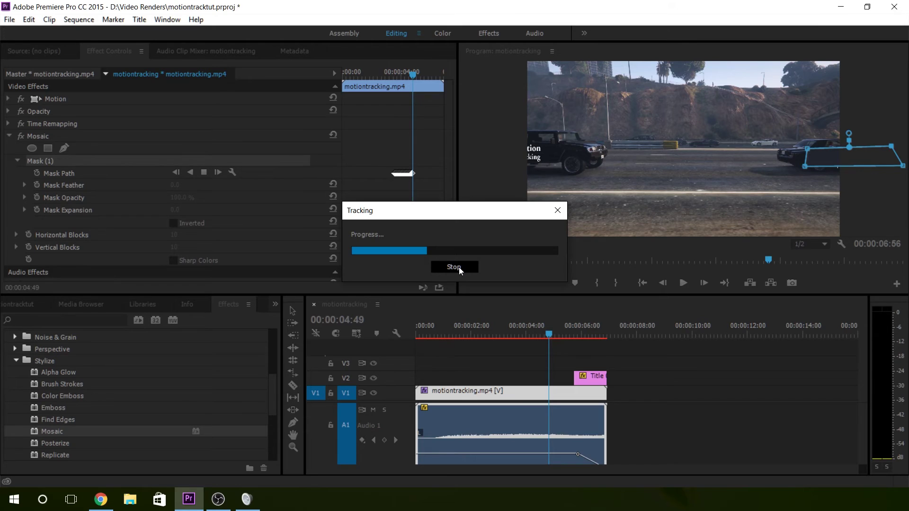
pyautogui.click(459, 267)
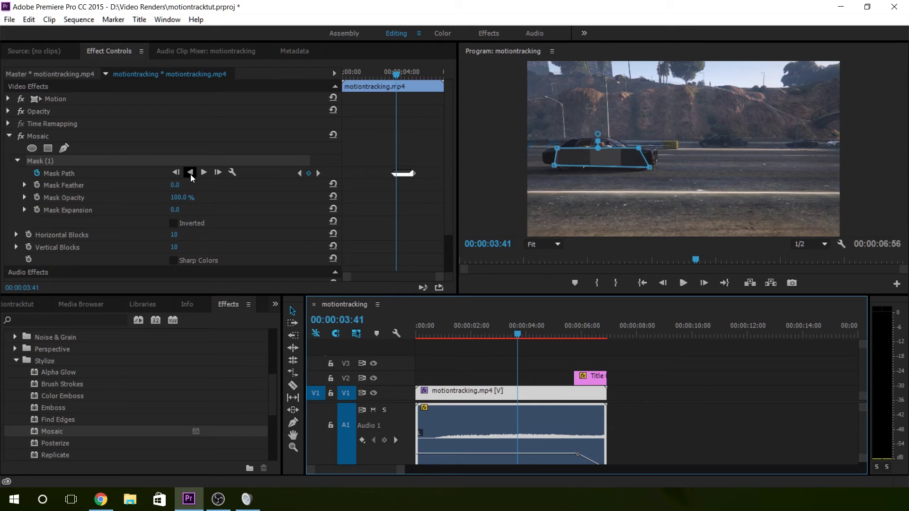
# - Track the Mosaic mask backward so its keyframes extend back to 00:00:03:04
pyautogui.click(190, 174)
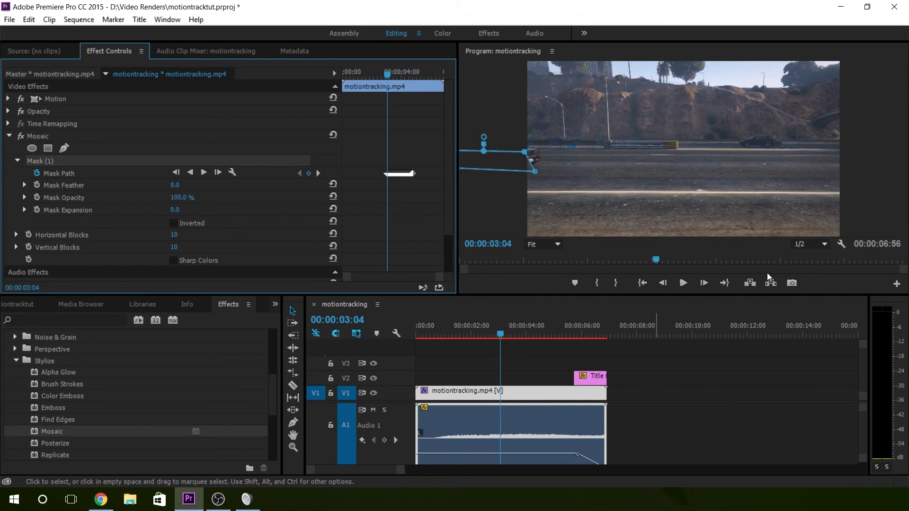
# - Preview the tracked mosaic, then delete Mask (1) and the Mosaic effect
pyautogui.press('space')
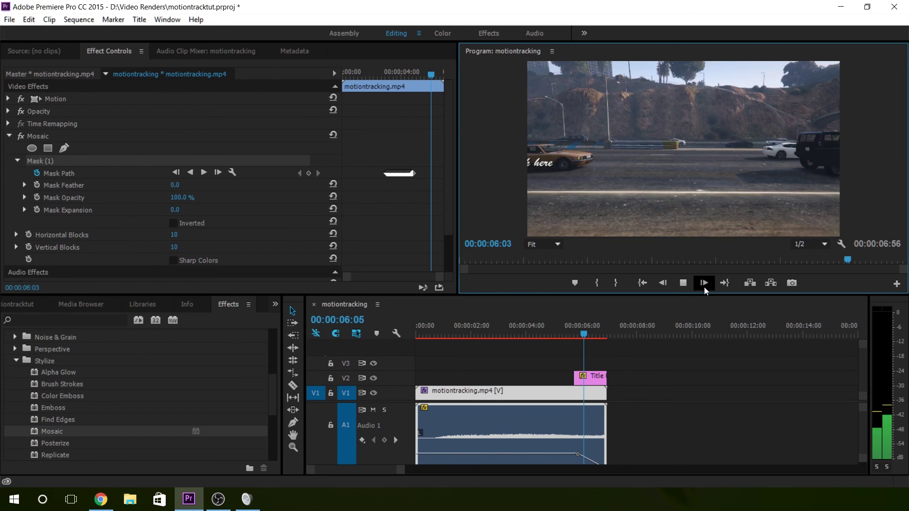
pyautogui.press('space')
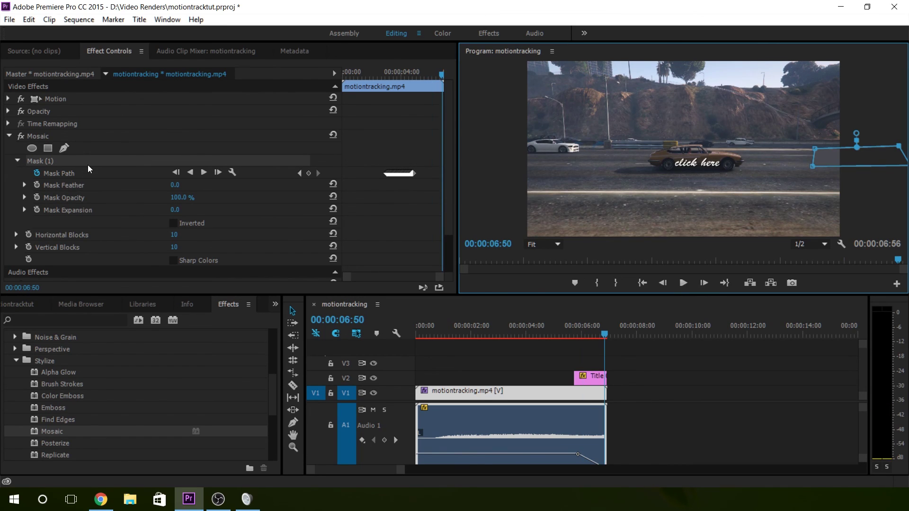
pyautogui.click(87, 163)
pyautogui.press('Delete')
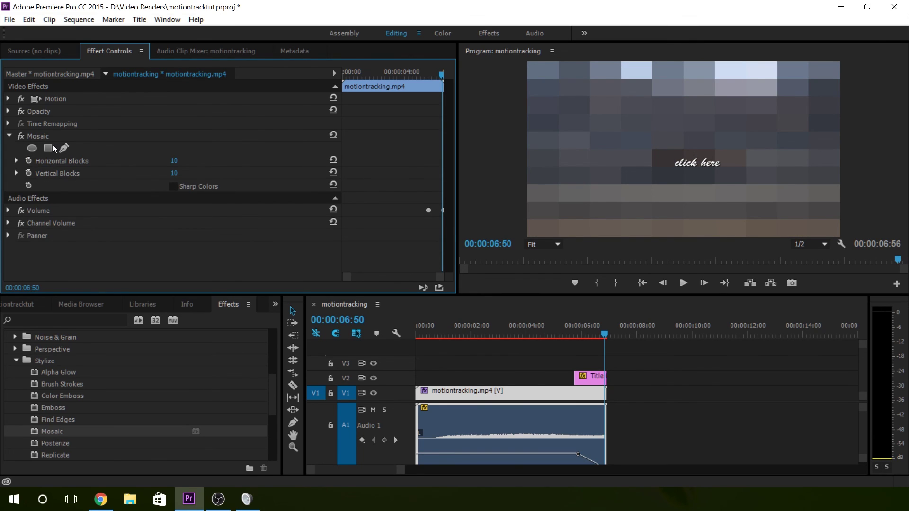
pyautogui.press('Delete')
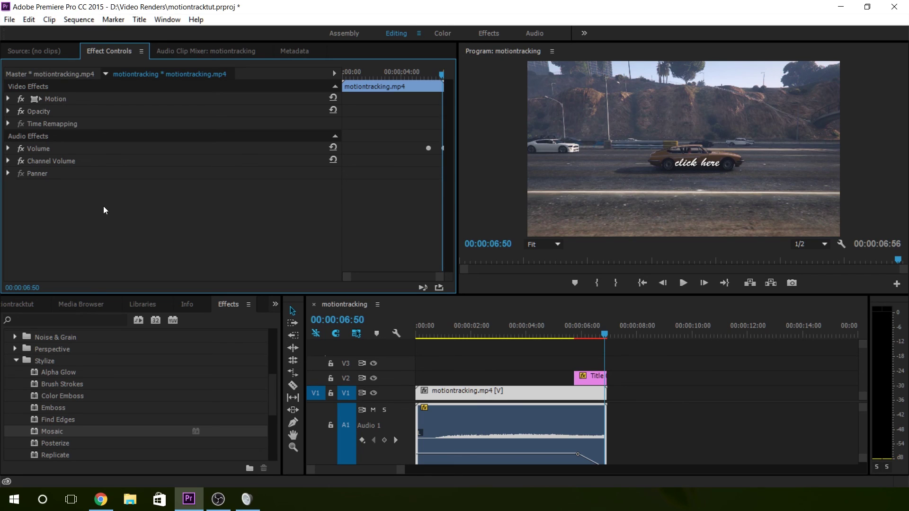
# - Play the footage from about 5 seconds and return to 2 seconds to confirm it is unpixelated
pyautogui.click(571, 336)
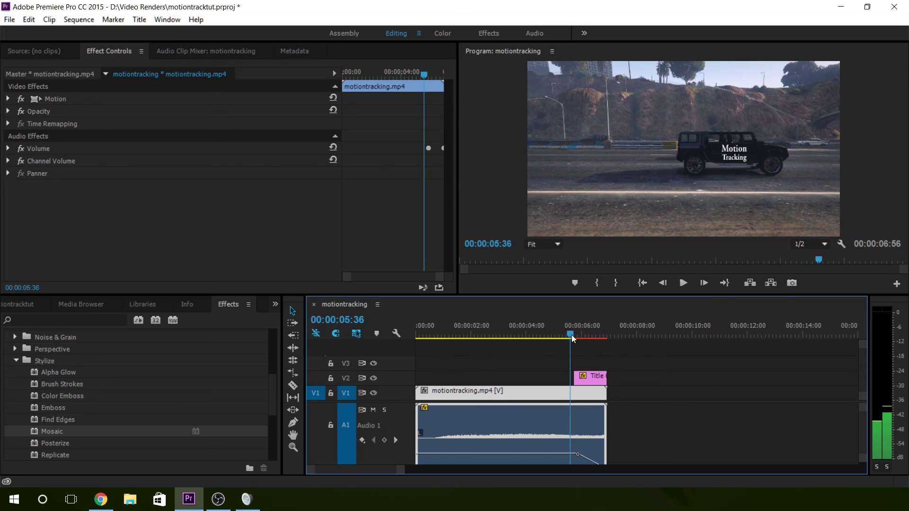
pyautogui.press('space')
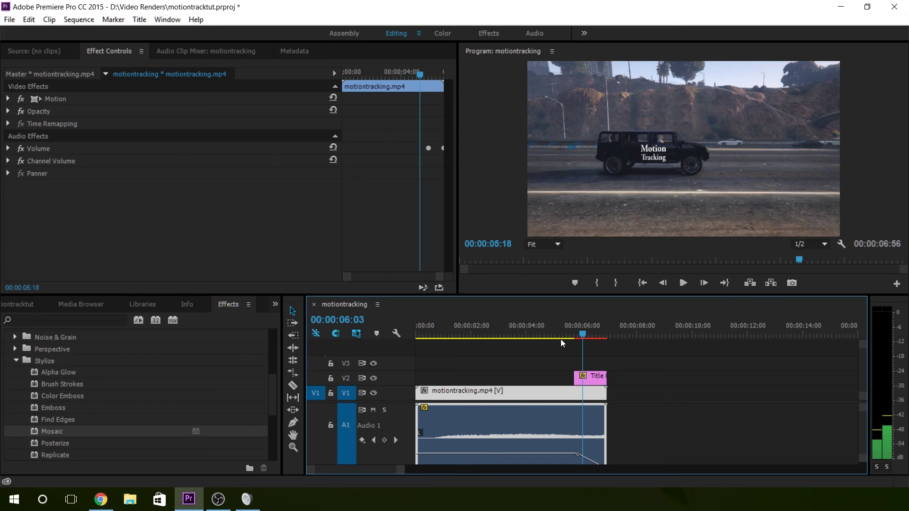
pyautogui.click(497, 335)
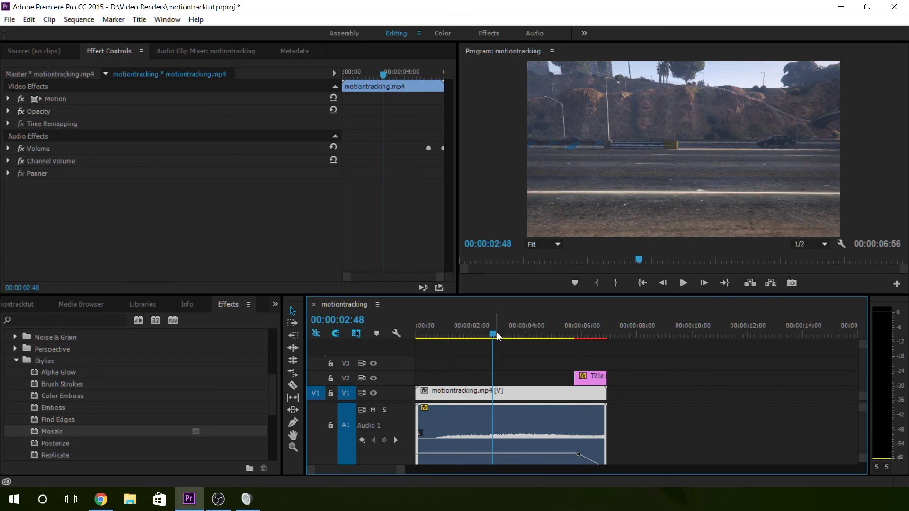